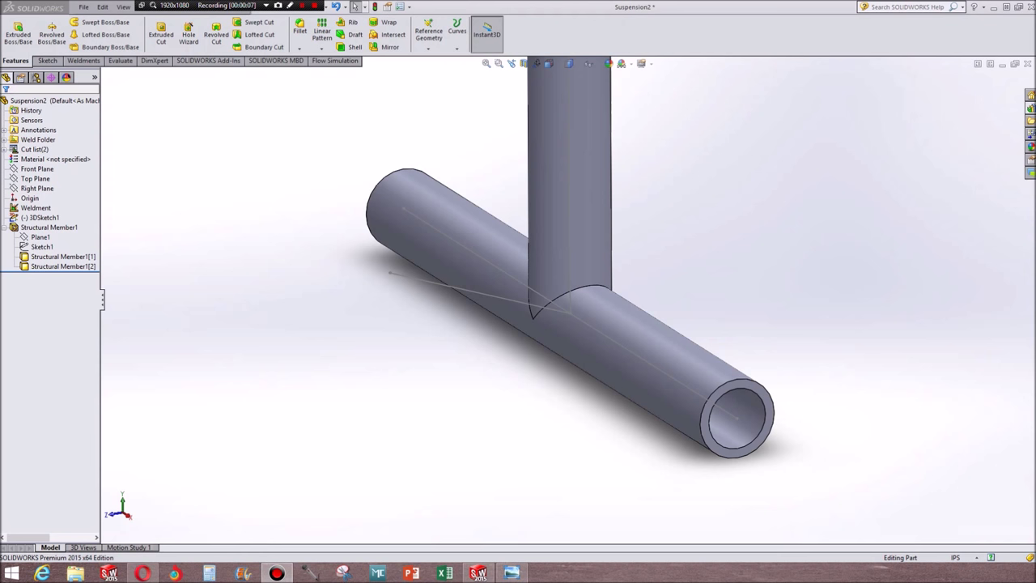
Move the suspension reference photo window beside the SOLIDWORKS tube model.
drag(1035, 134, 355, 146)
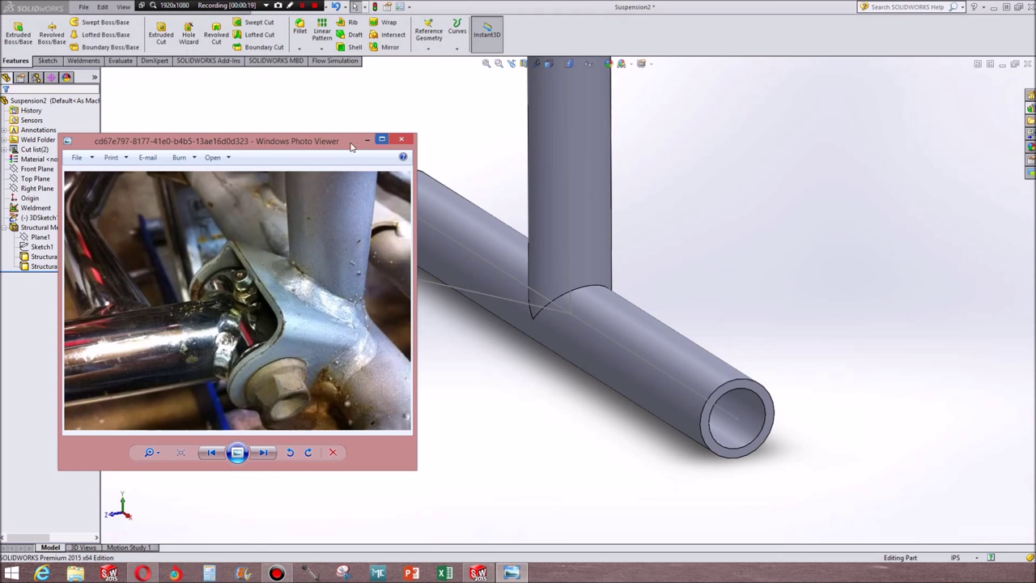
Close the Windows Photo Viewer reference photo.
click(515, 151)
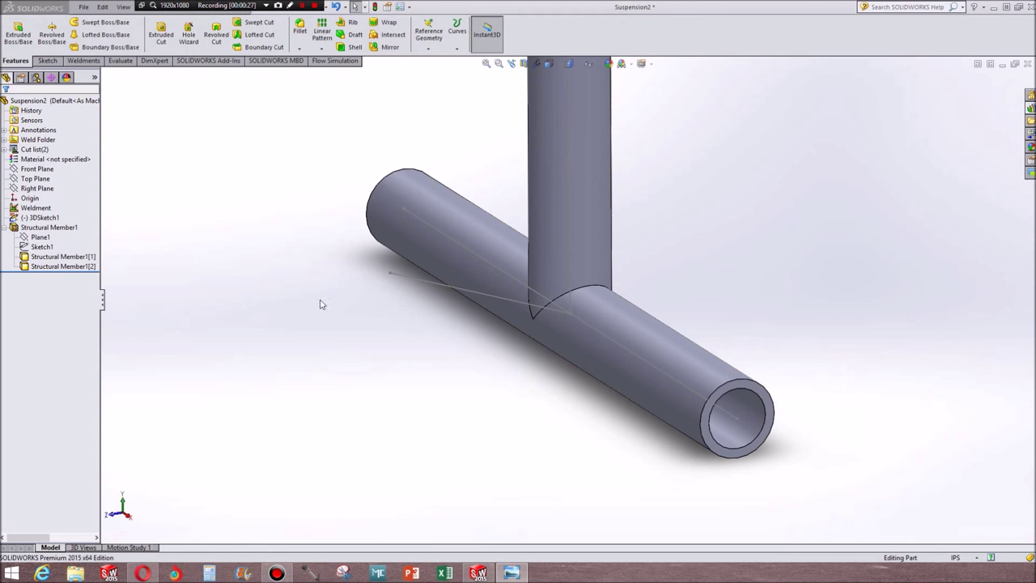
Add a 50 x 30 x 2.6 rectangular tube member along the angled sketch line, rotated 90°.
click(136, 262)
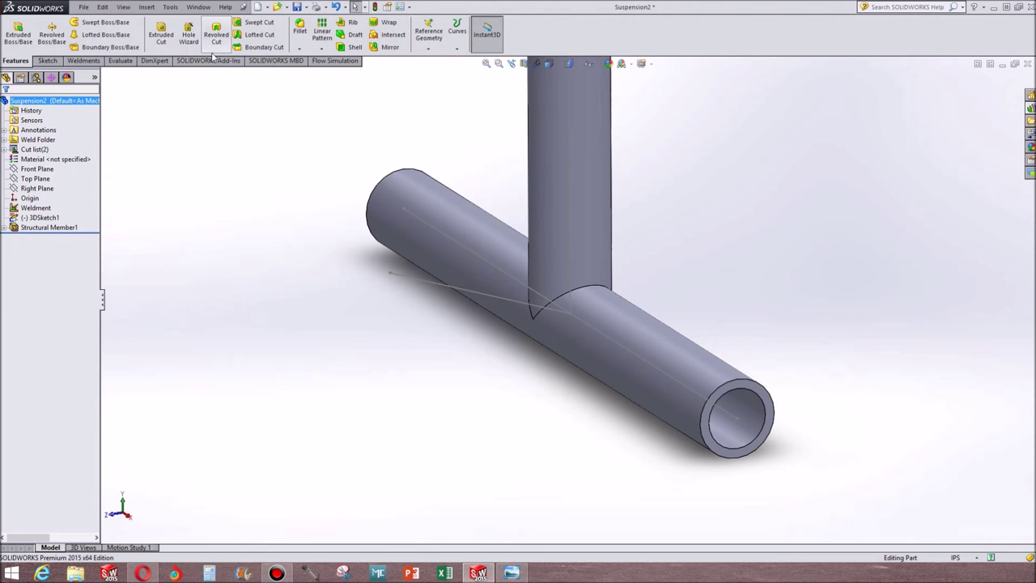
click(84, 61)
click(77, 34)
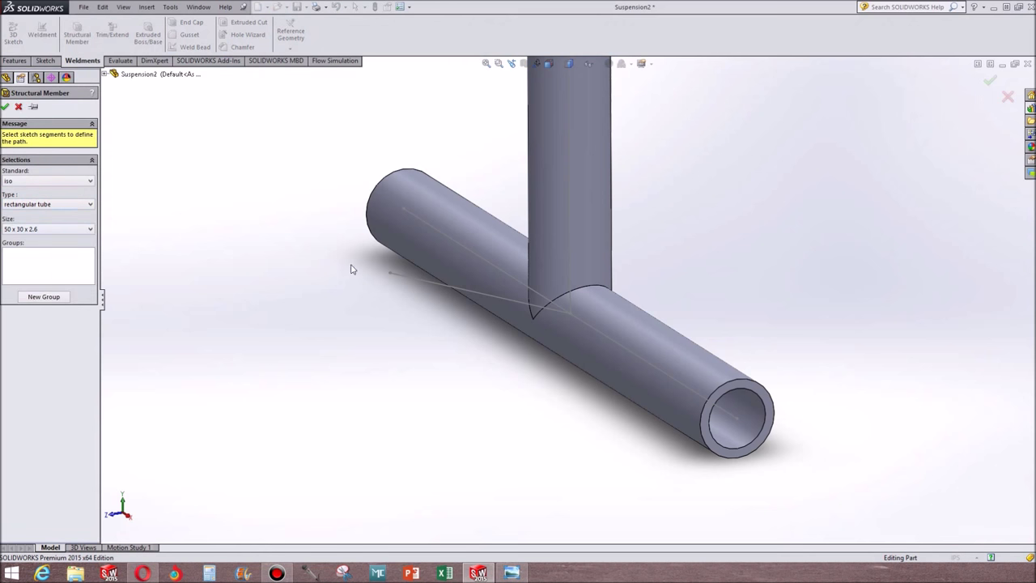
click(429, 282)
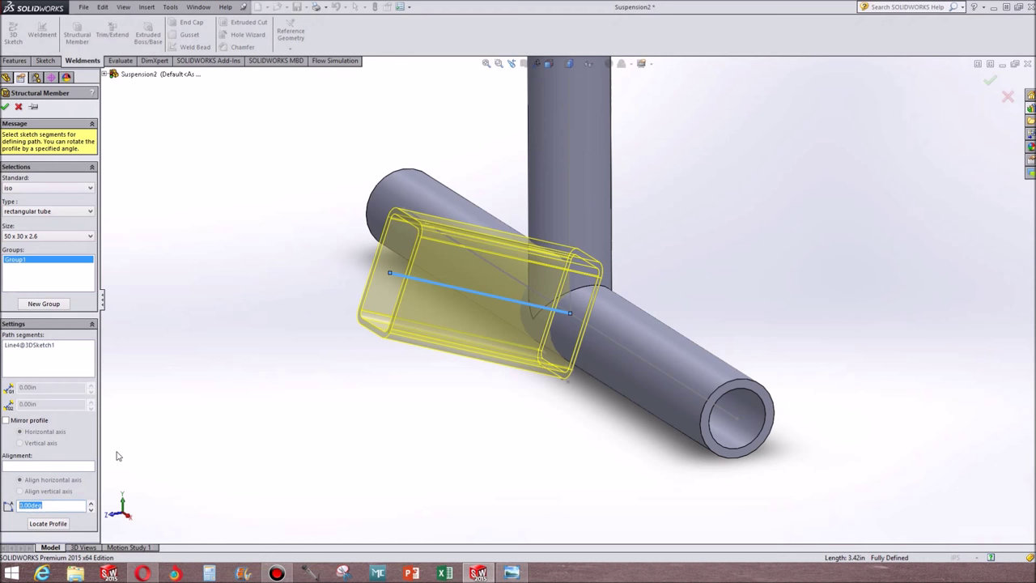
key(Return)
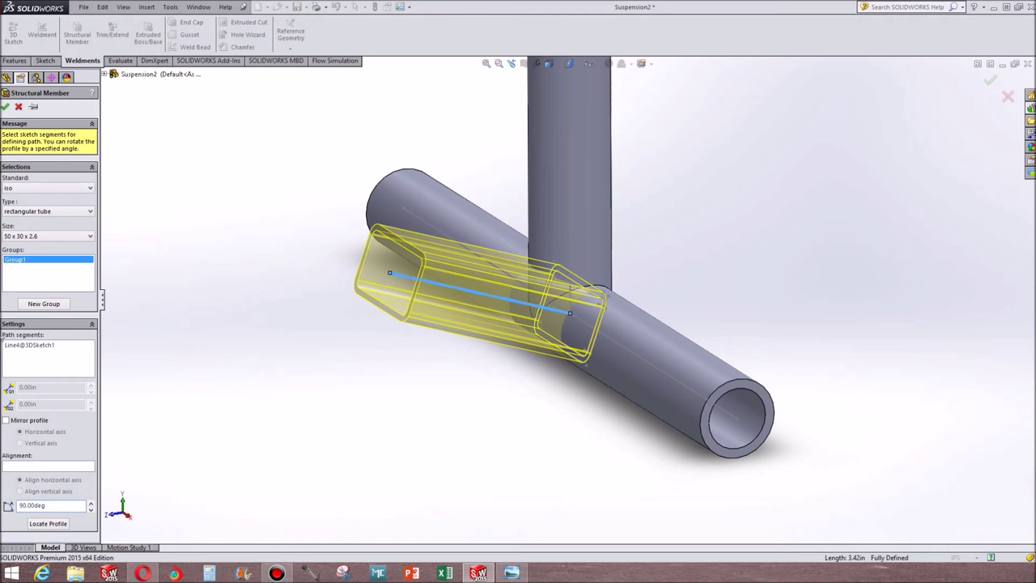
click(6, 107)
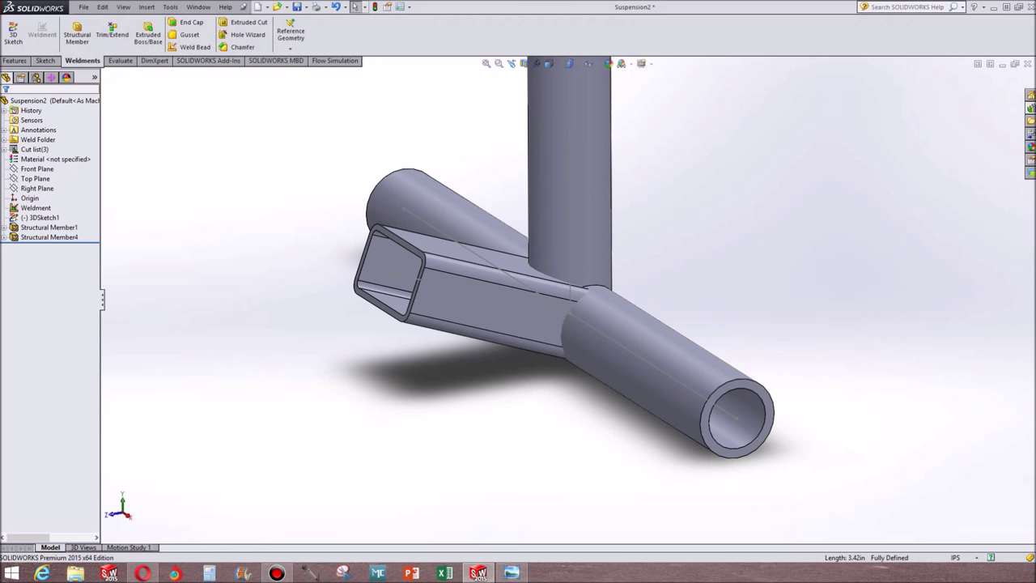
click(512, 573)
Review and close the reference photo, then zoom in on the rectangular tube's end.
drag(834, 146, 772, 112)
key(alt+F4)
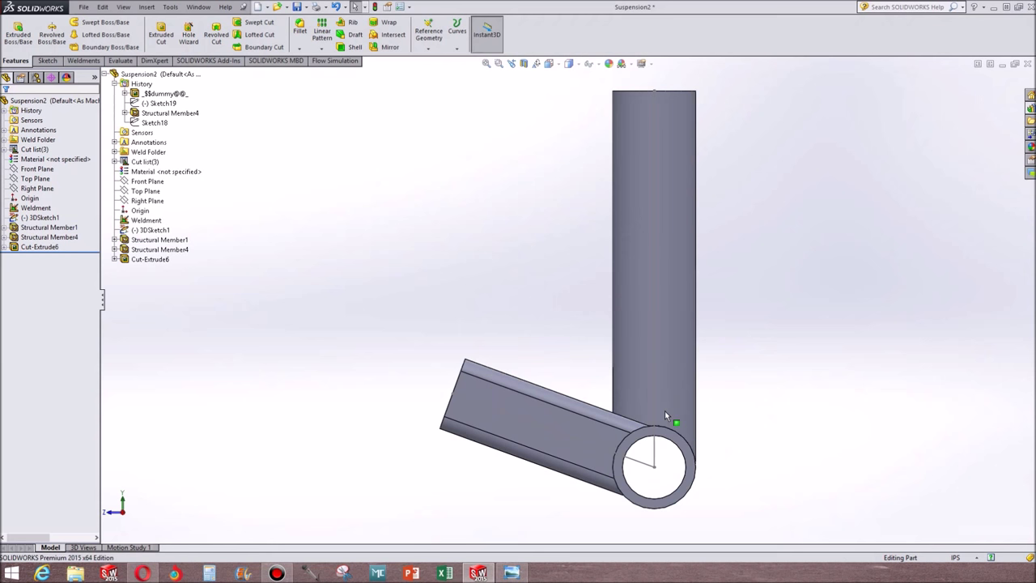
scroll(665, 410, down, 2)
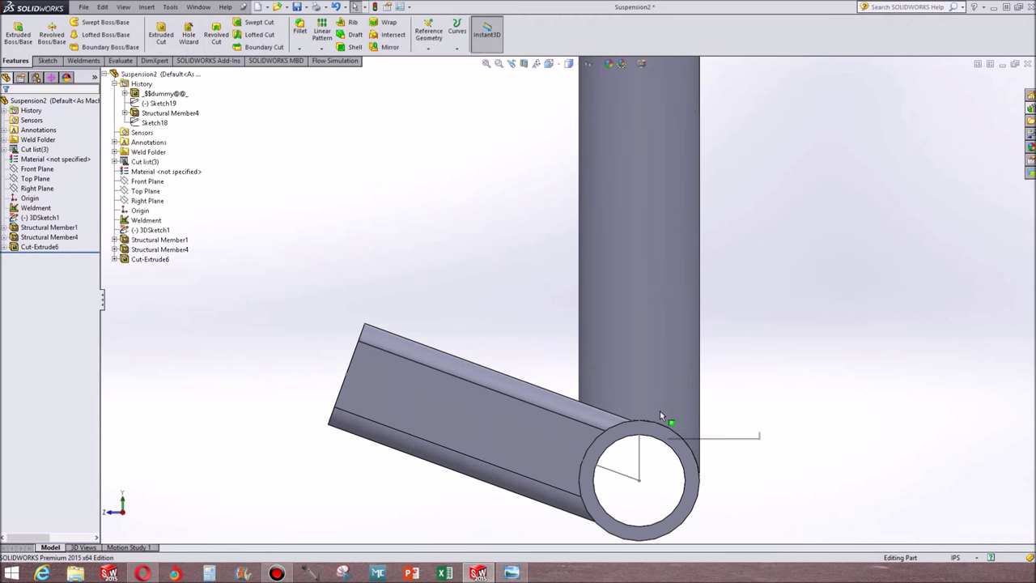
right_click(641, 453)
click(654, 370)
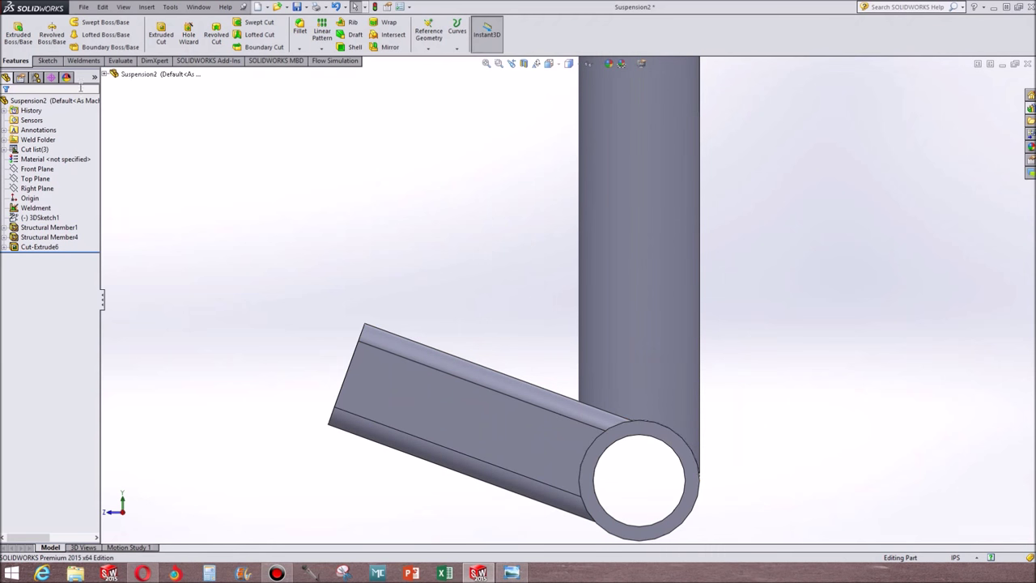
click(46, 60)
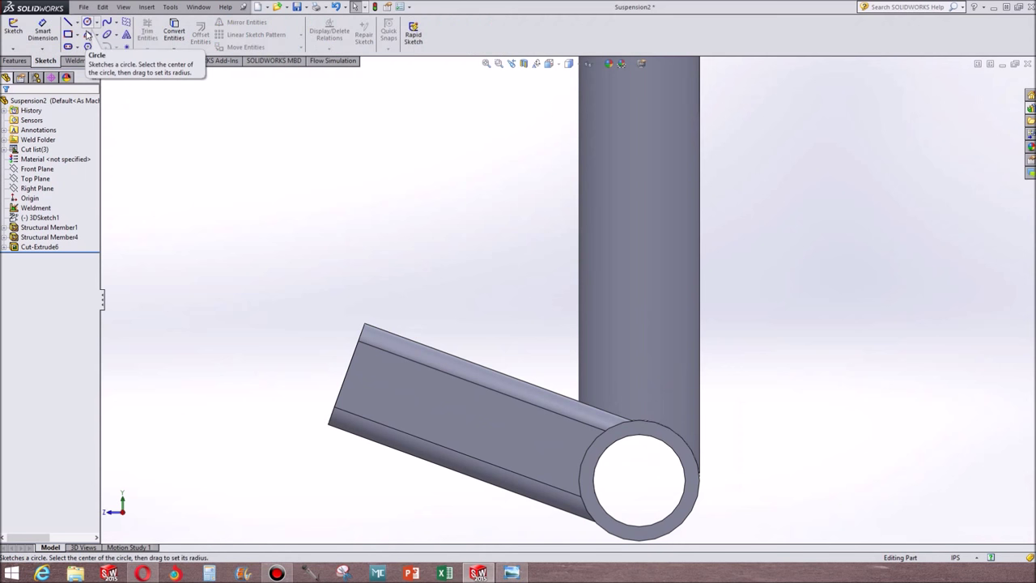
Start a sketch on the rectangular tube's side face and draw two connected arcs.
click(88, 35)
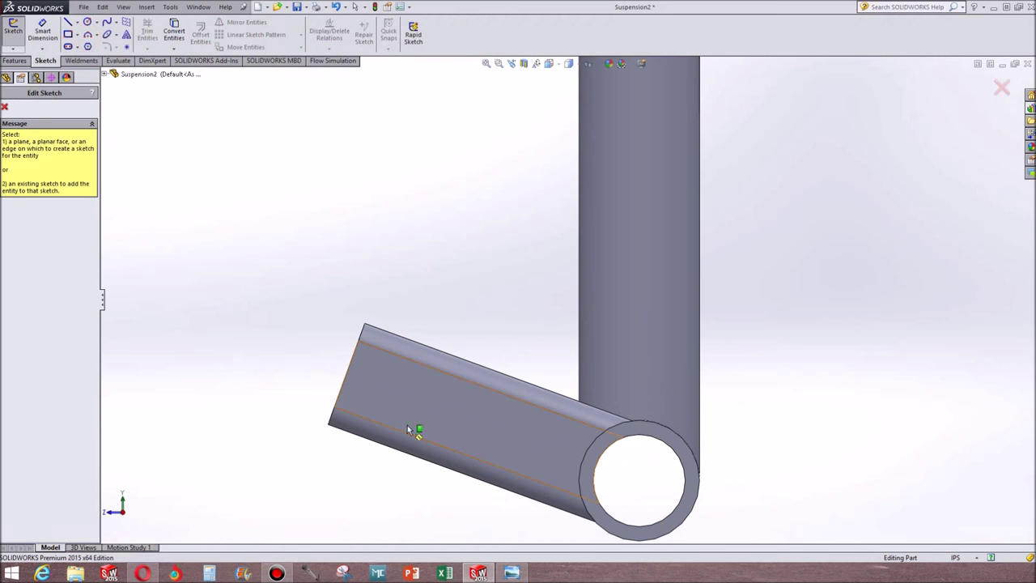
click(479, 447)
click(515, 487)
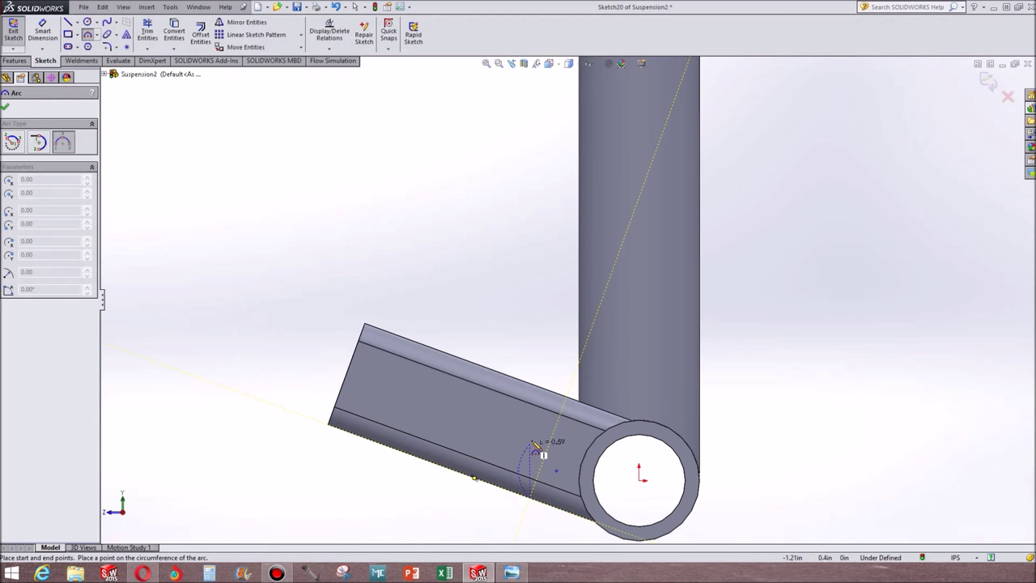
click(537, 435)
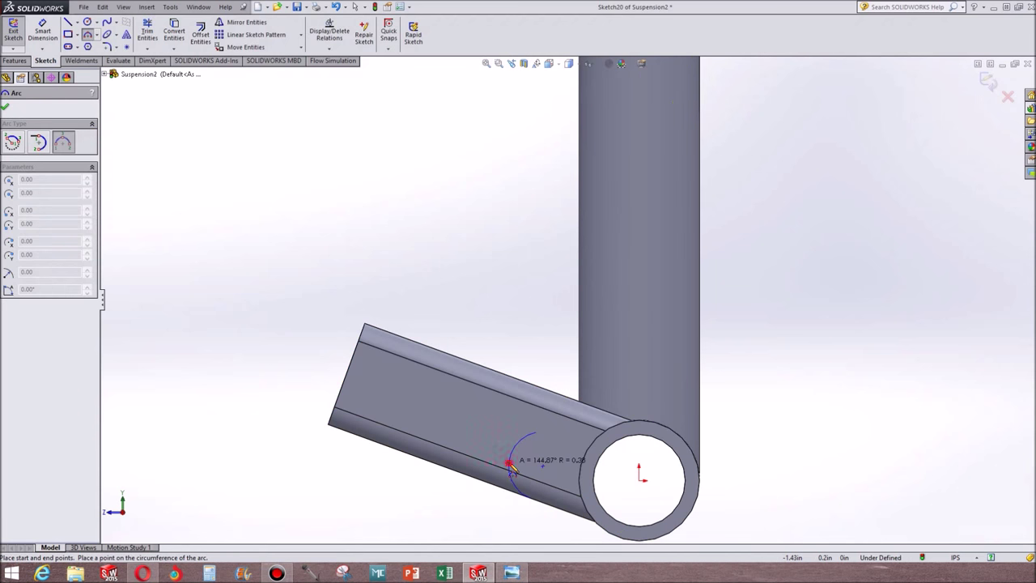
click(508, 463)
click(538, 434)
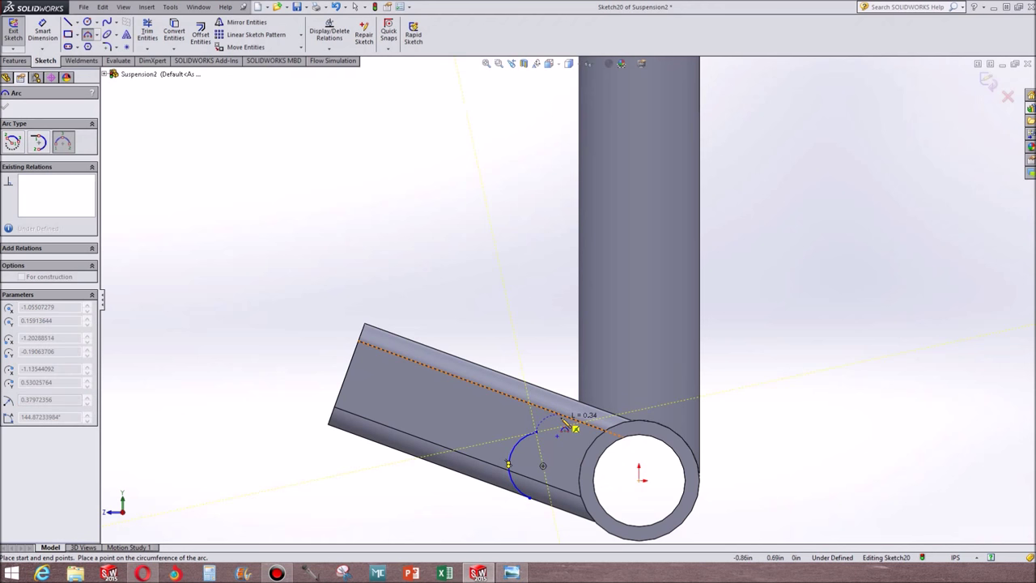
click(561, 416)
click(549, 427)
key(Escape)
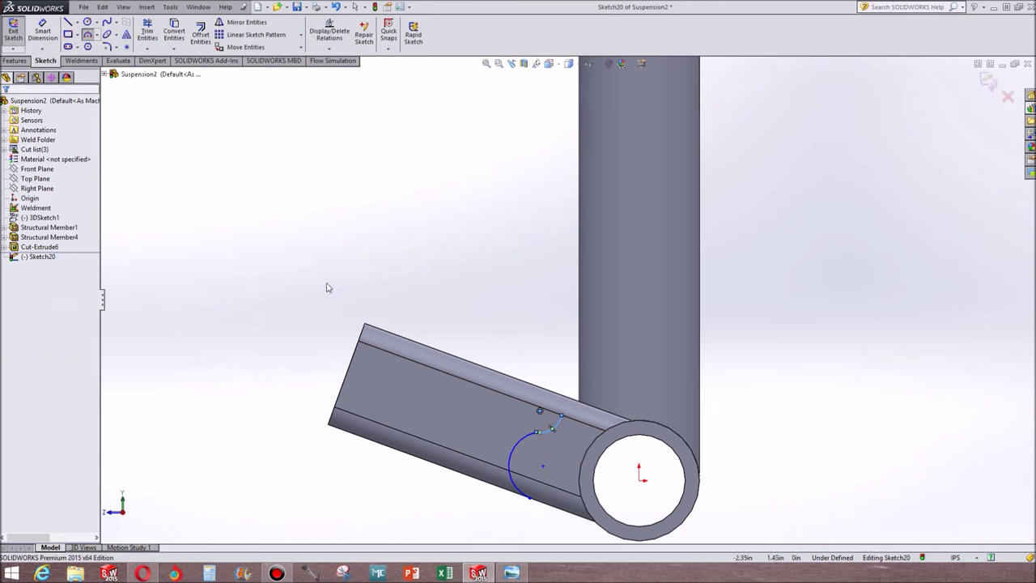
Draw a line from the upper arc's endpoint to the round tube.
click(68, 23)
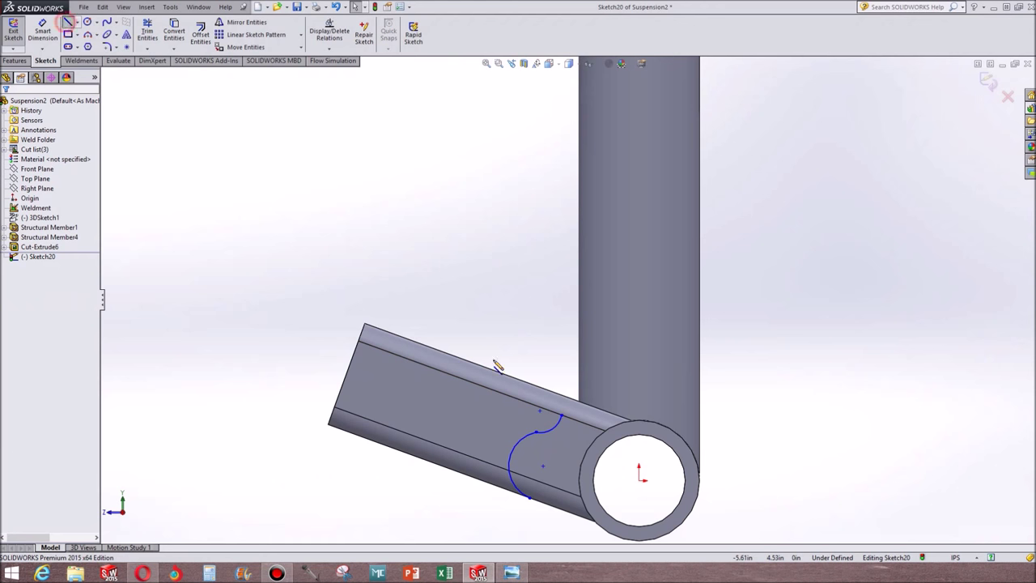
click(561, 416)
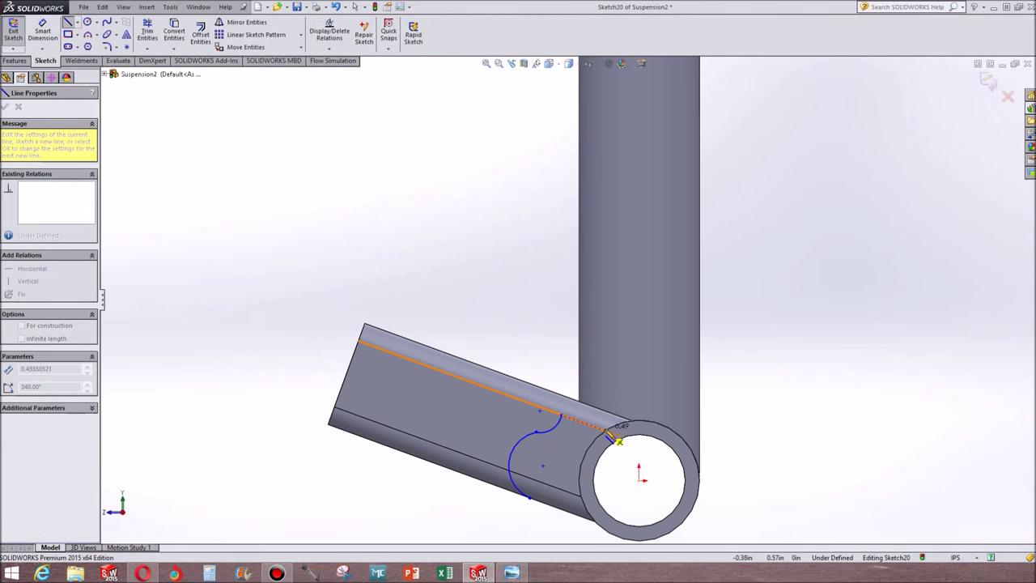
double_click(605, 430)
key(Escape)
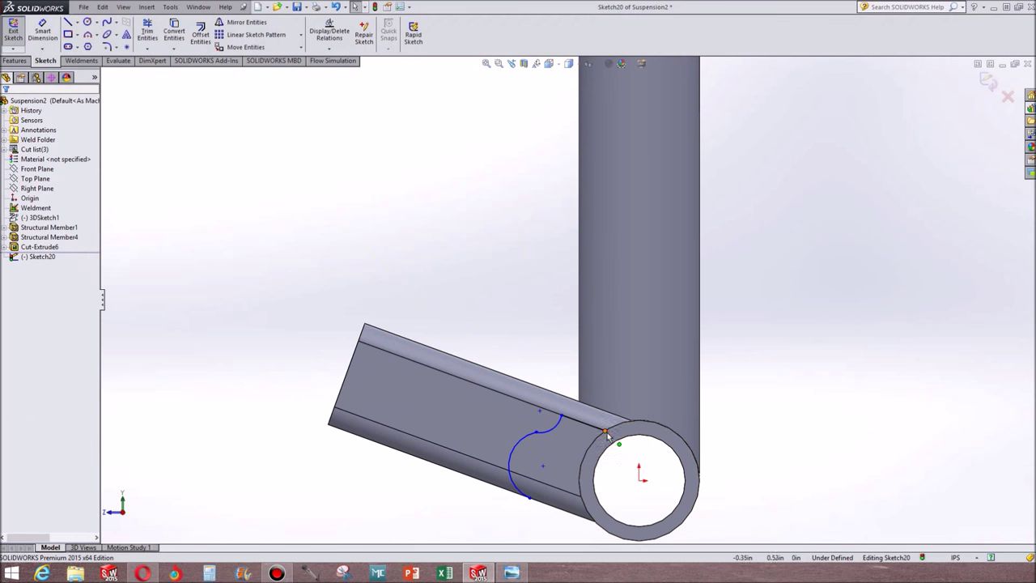
click(606, 432)
key(Escape)
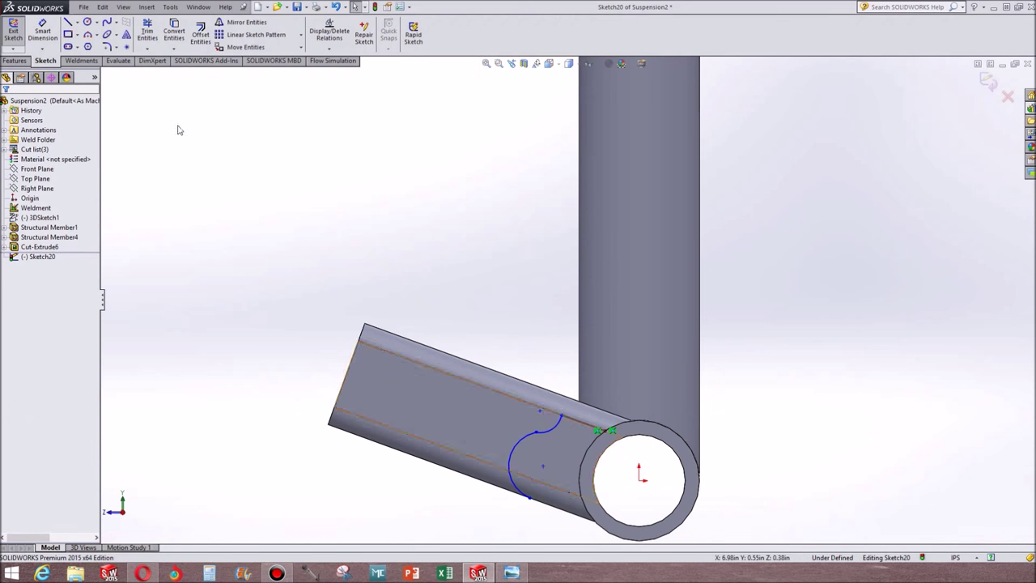
Draw a line from the lower arc's endpoint, ending on the tube's lower edge.
click(69, 22)
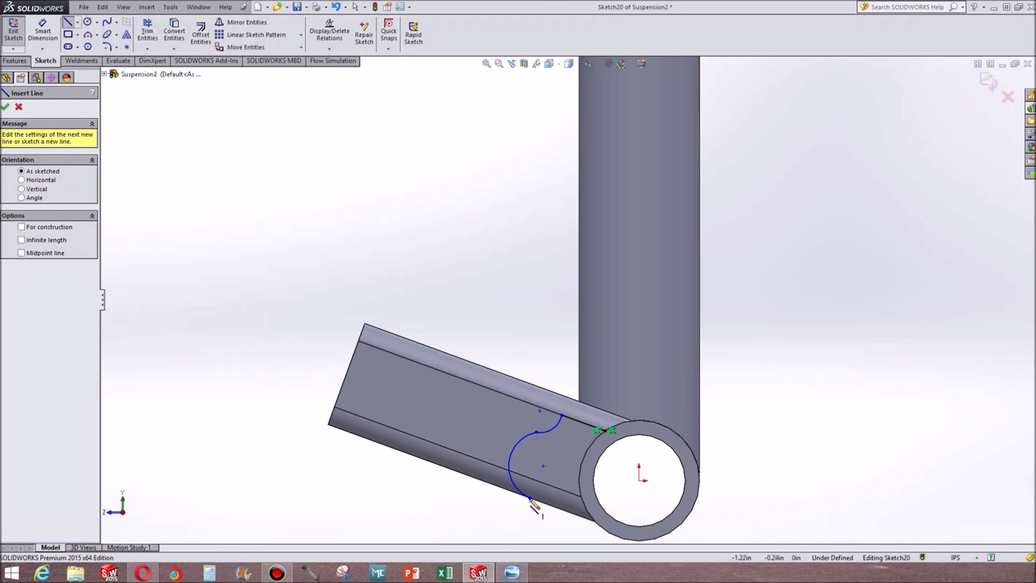
click(530, 499)
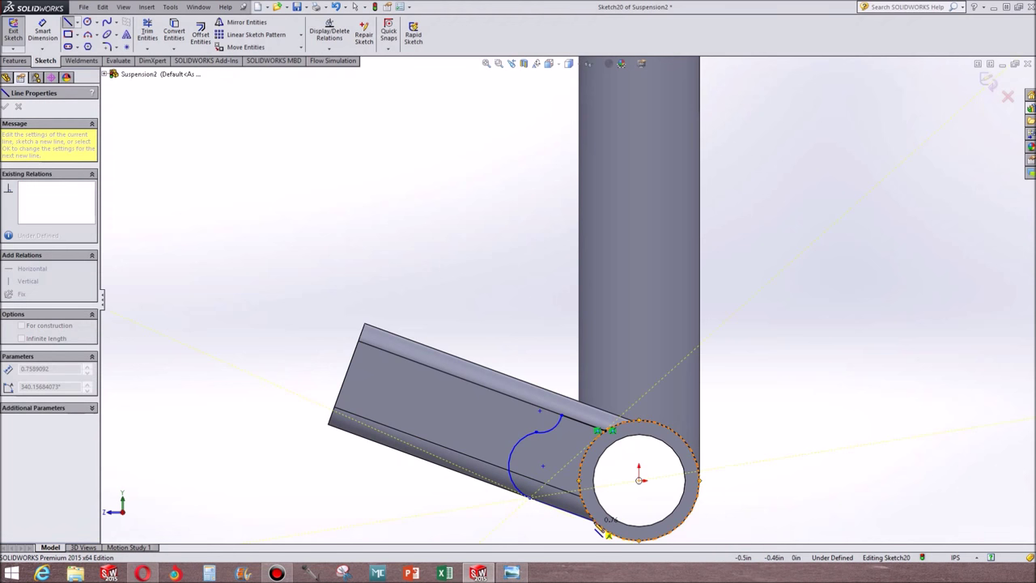
click(595, 520)
key(Escape)
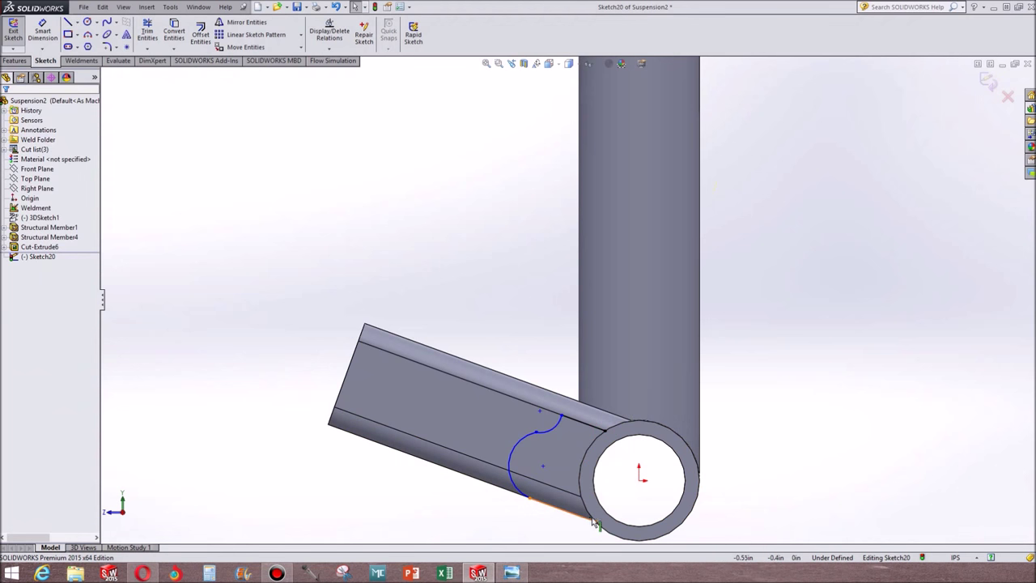
click(596, 520)
ctrl+click(586, 512)
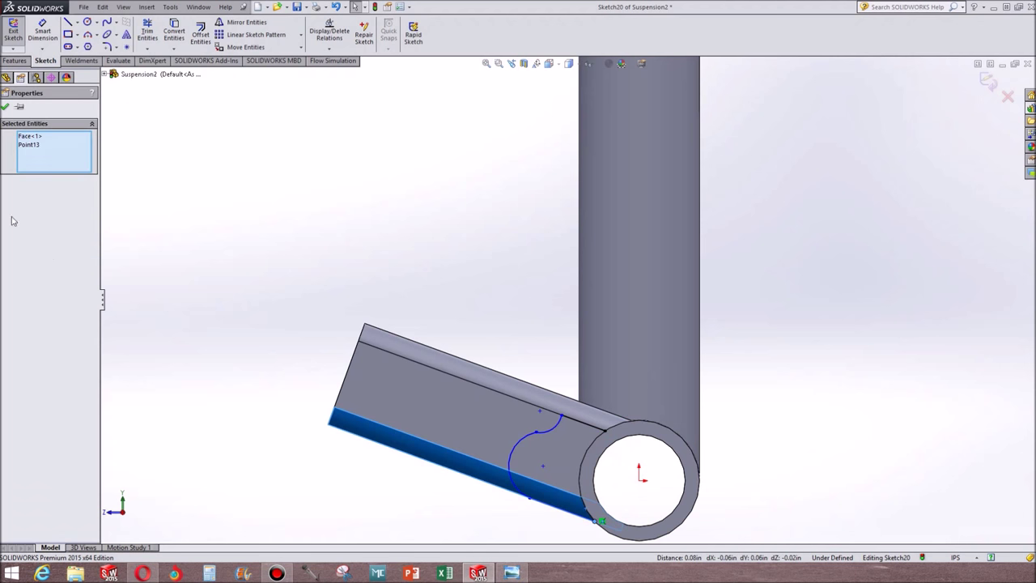
click(328, 510)
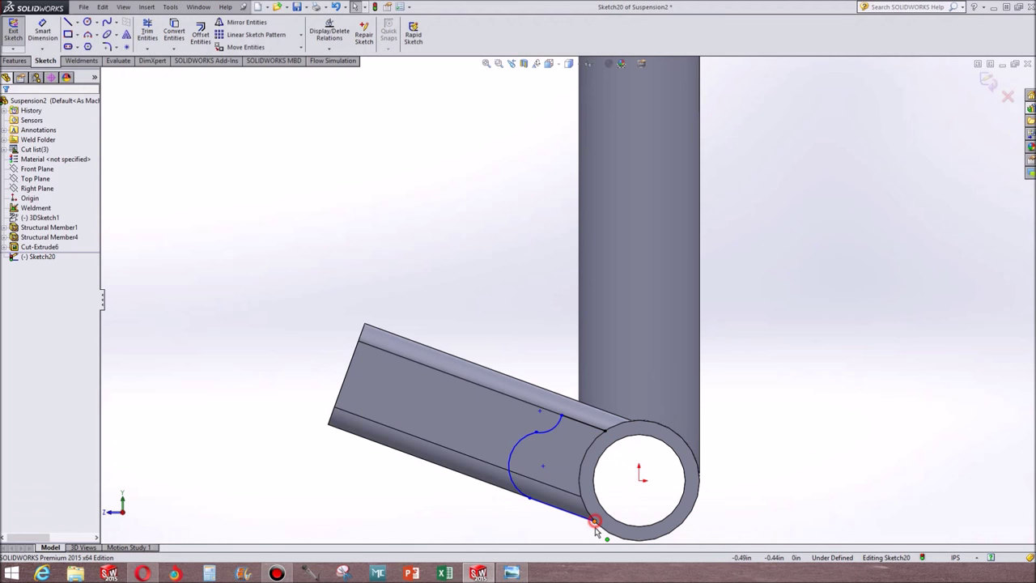
drag(595, 522, 607, 532)
Make the bottom sketch line collinear with the tube's bottom edge.
click(560, 516)
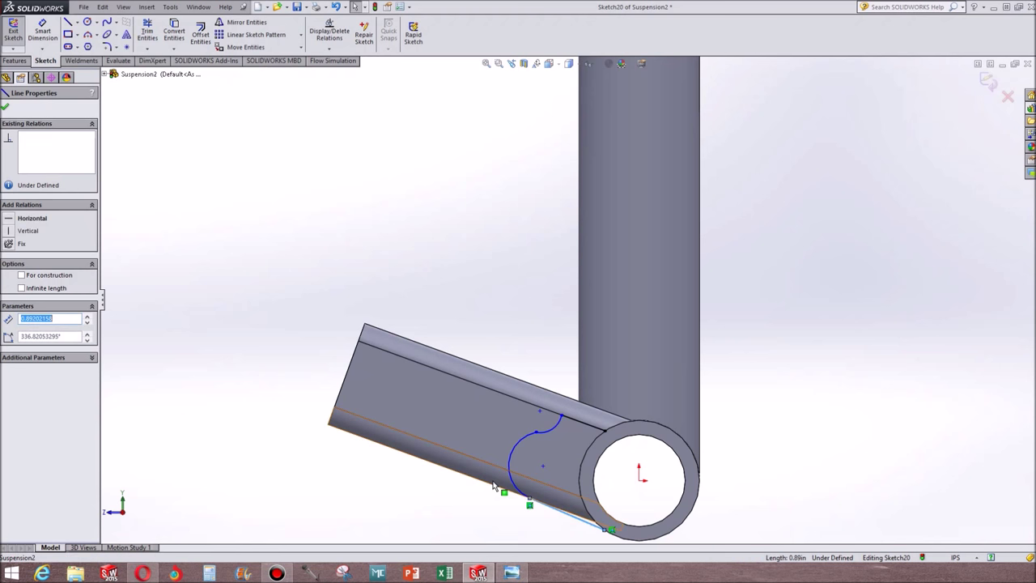
ctrl+click(494, 486)
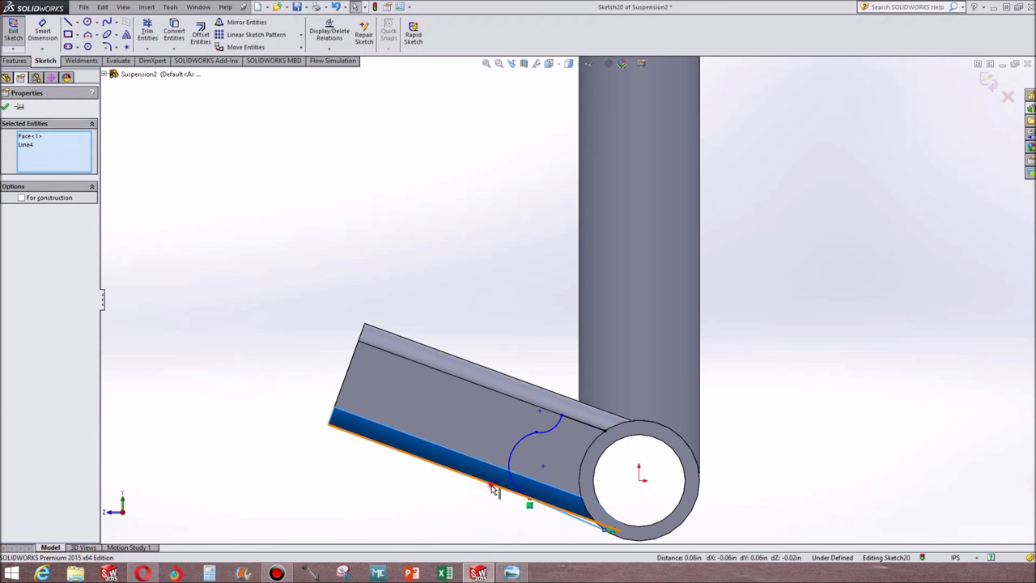
ctrl+click(493, 487)
ctrl+click(496, 482)
click(8, 282)
click(304, 486)
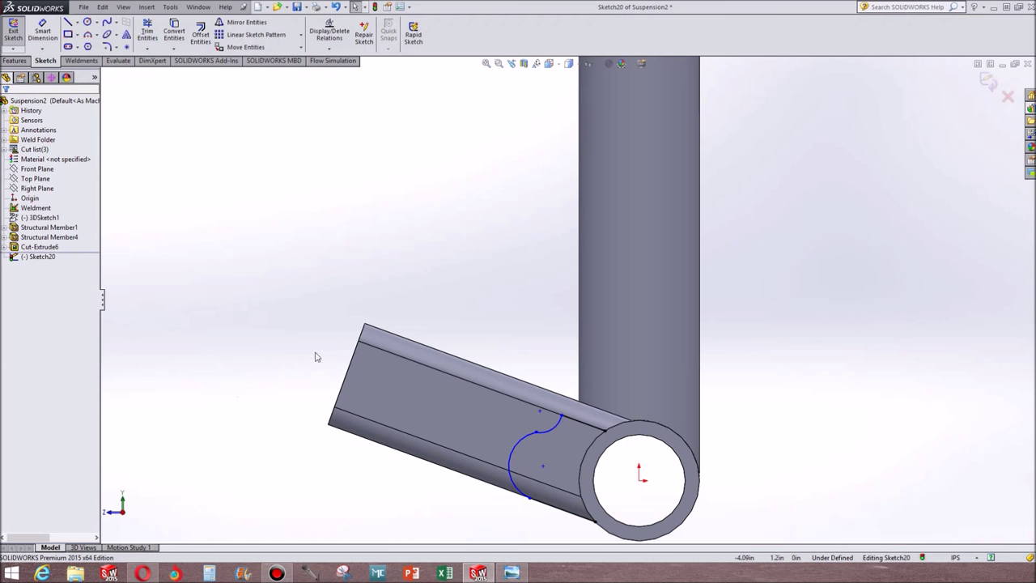
Make the arc tangent to the bottom line and the two arcs tangent to each other.
click(516, 481)
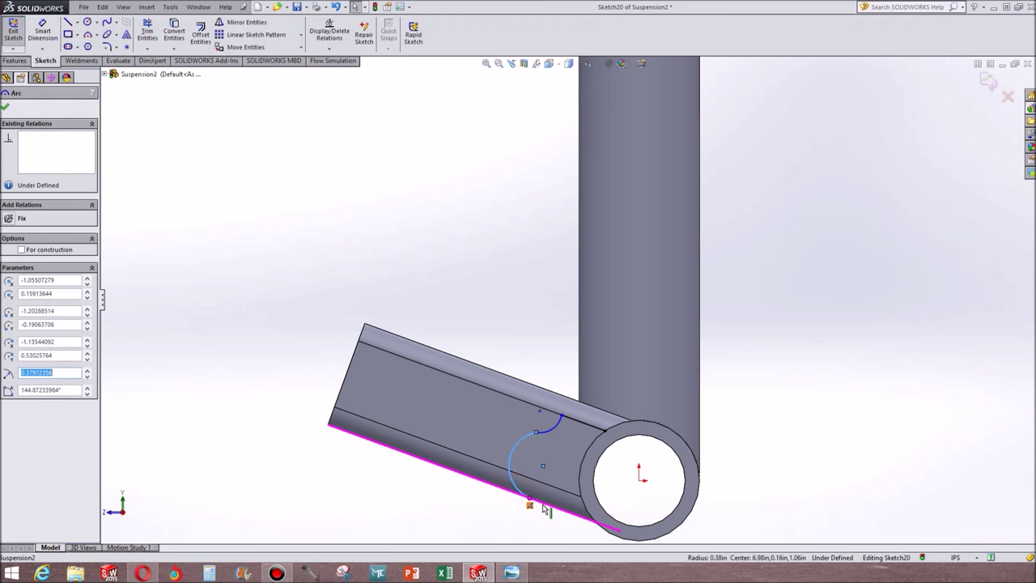
ctrl+click(538, 499)
click(10, 281)
click(377, 484)
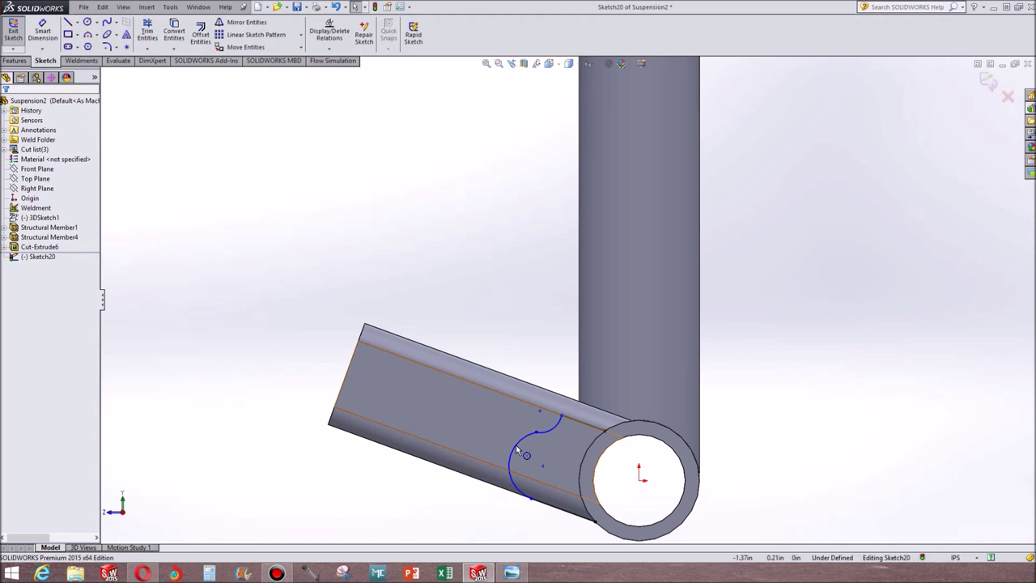
drag(516, 444, 536, 432)
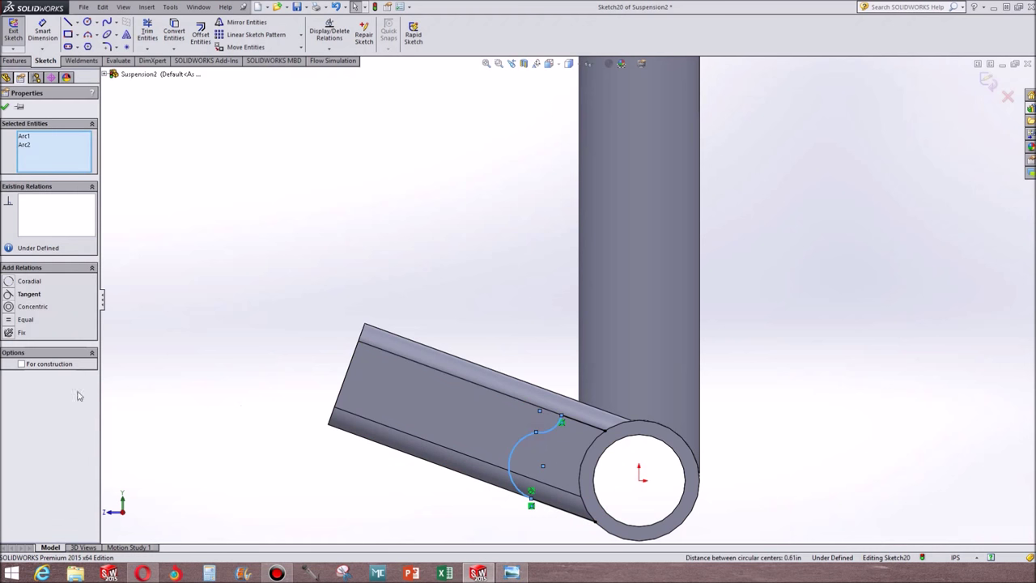
click(8, 294)
click(203, 324)
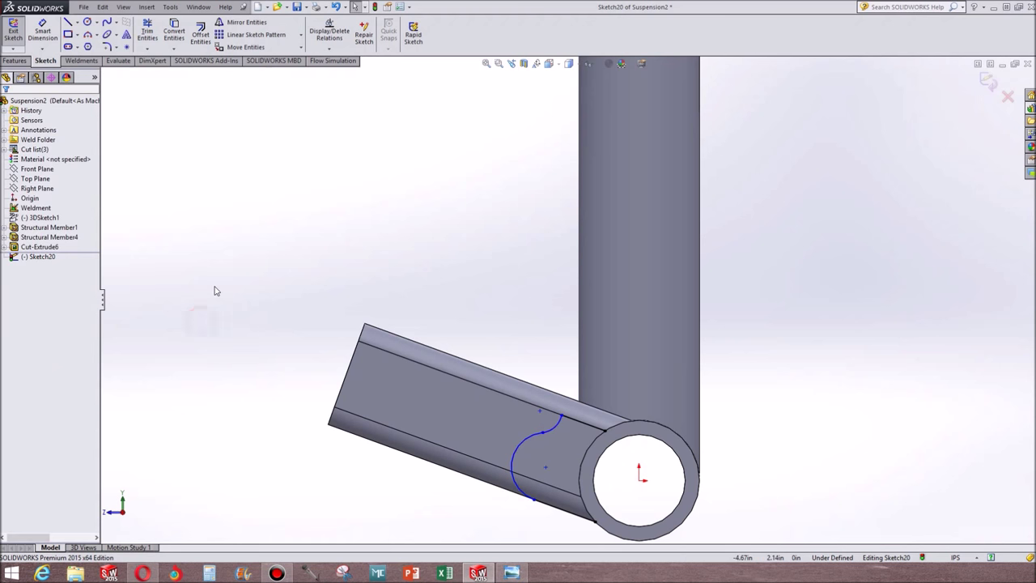
click(45, 34)
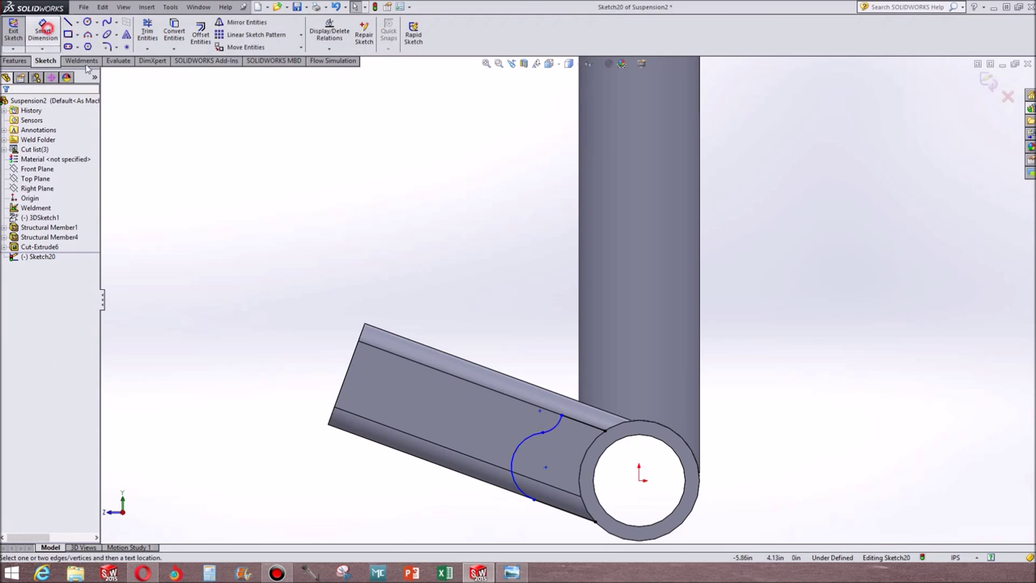
Dimension the top-edge line to 0.50 and the lower-edge line to 0.75.
click(583, 427)
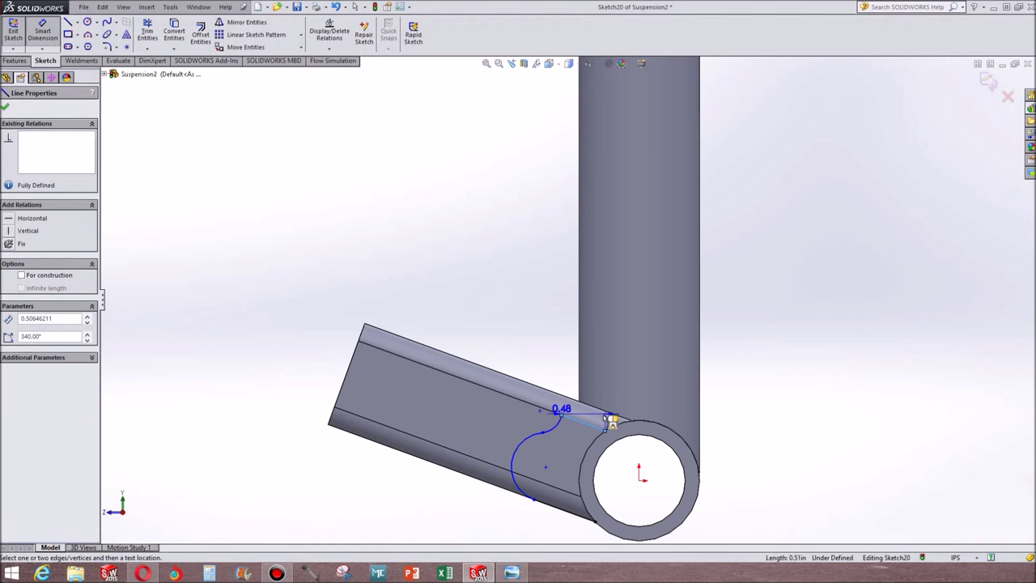
click(604, 417)
text(0)
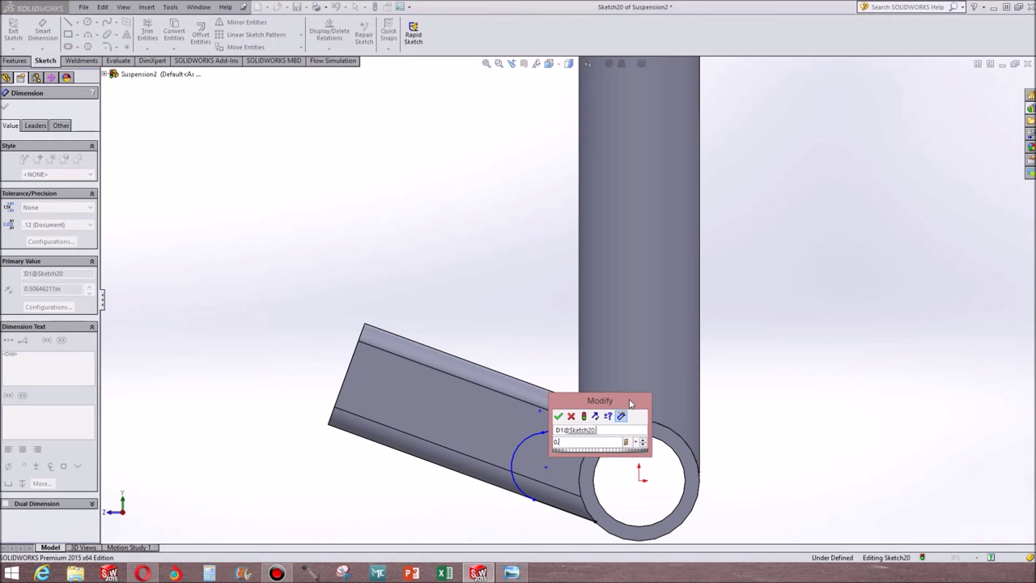
text(.5)
key(Return)
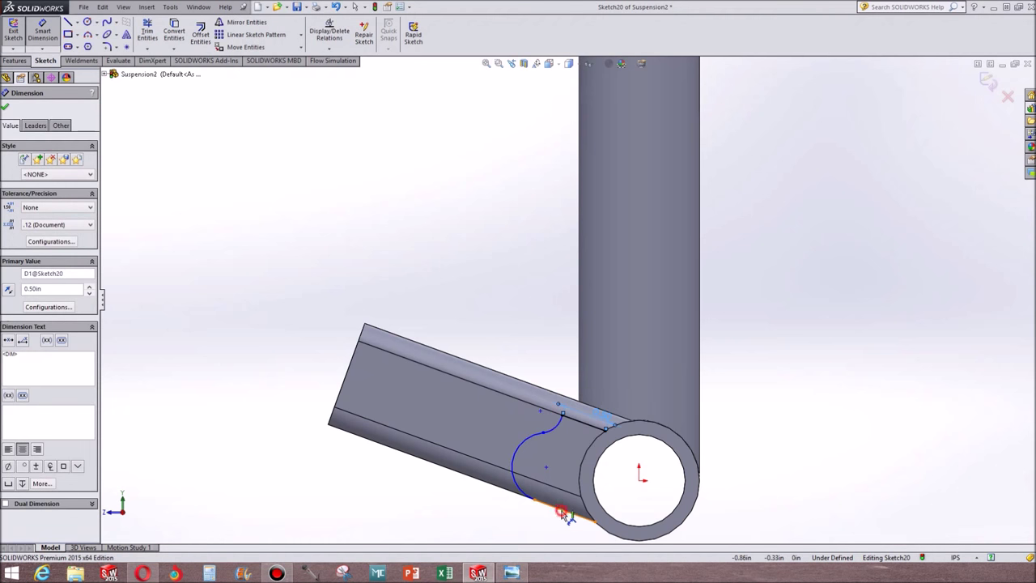
click(563, 517)
click(557, 513)
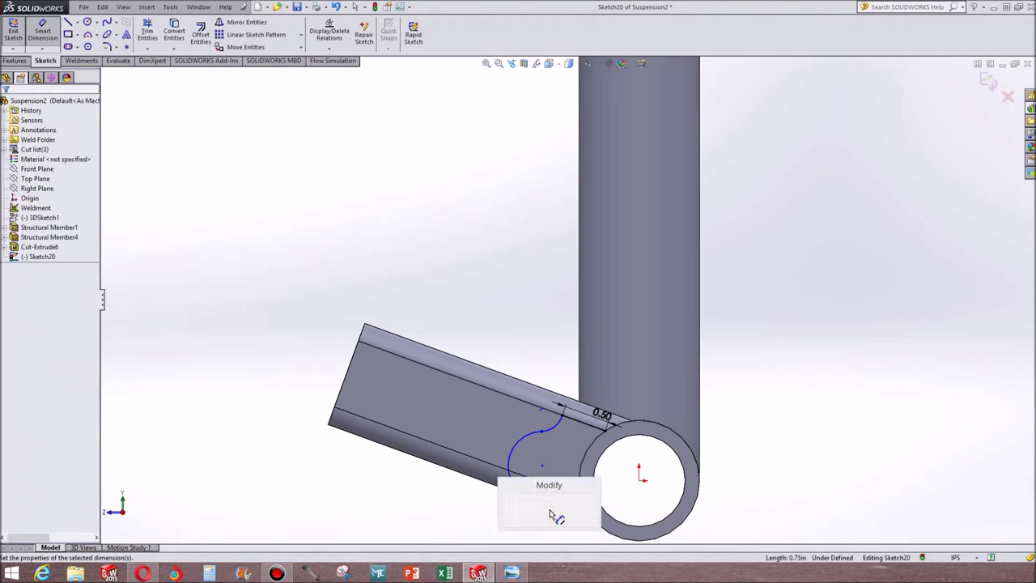
text(.75)
key(Return)
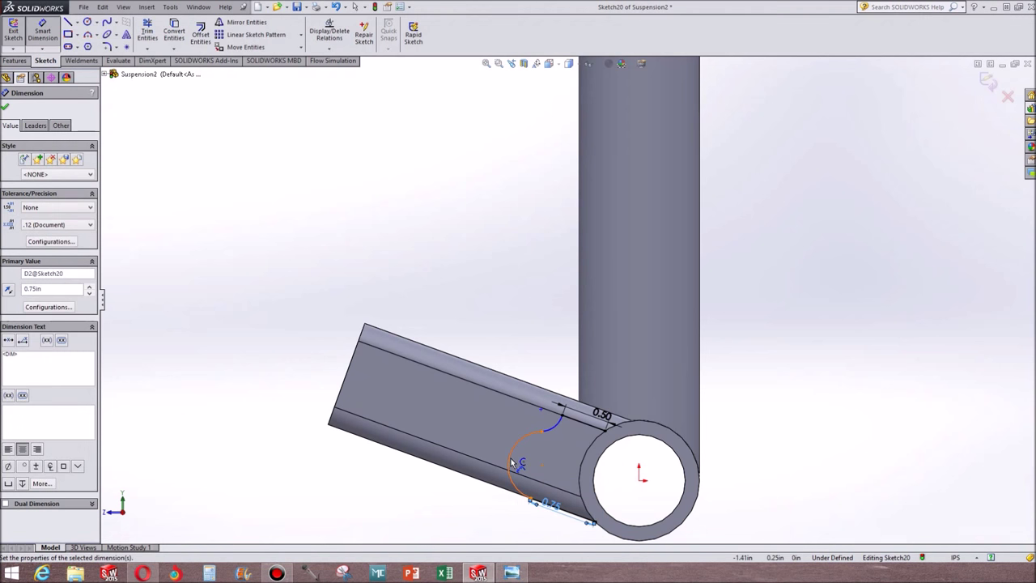
Dimension the large arc to R0.40 and the small fillet arc to 0.25.
click(512, 463)
click(473, 458)
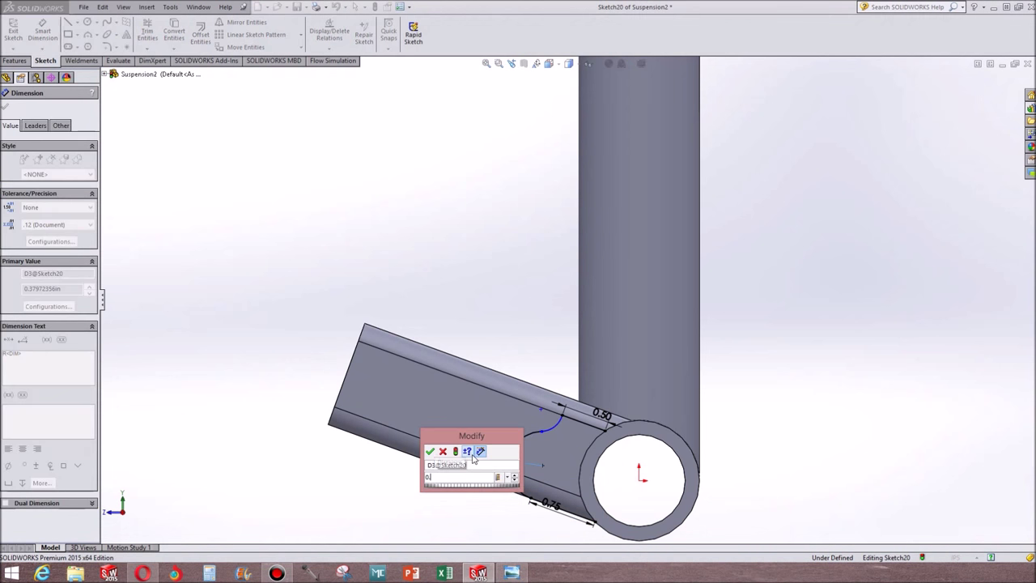
text(.4)
key(Return)
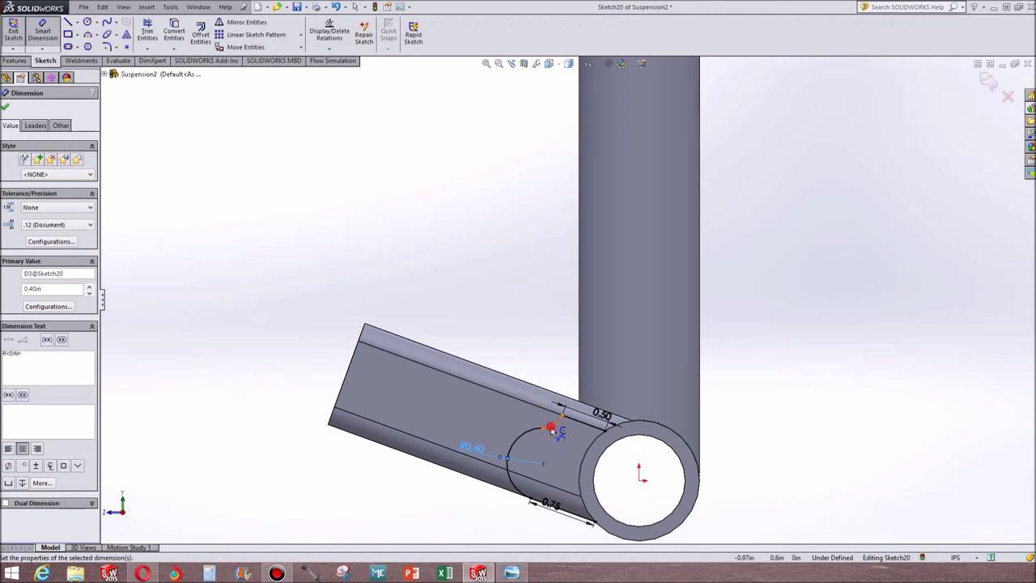
click(553, 432)
click(563, 423)
text(.25)
key(Return)
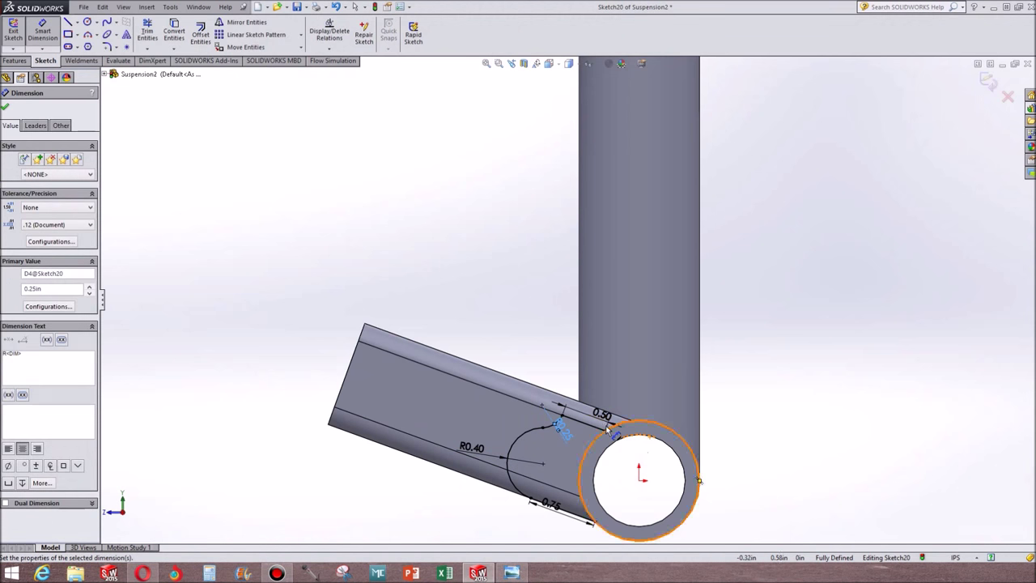
key(Escape)
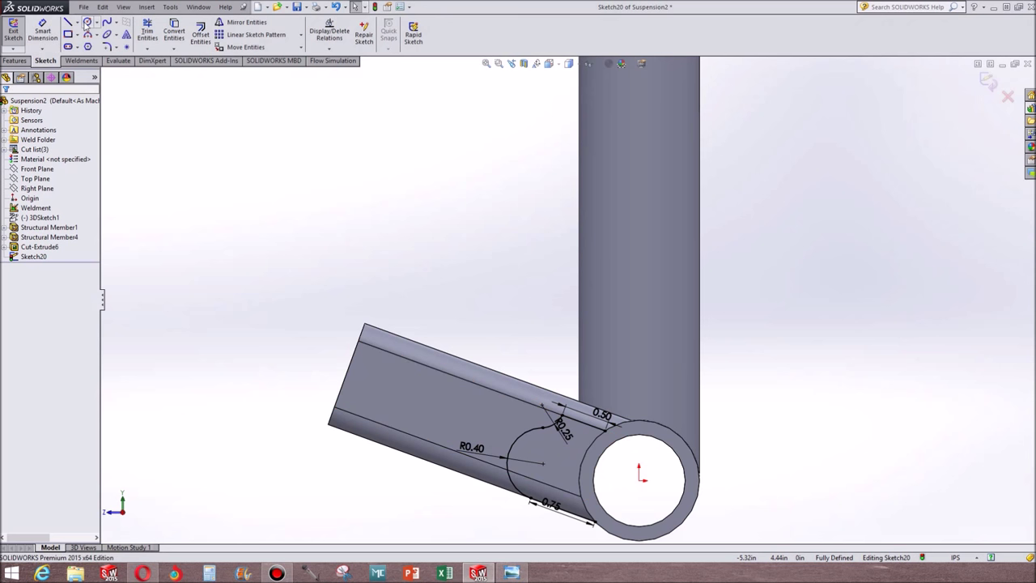
Draw a circle at the R0.40 arc's centre and dimension it to Ø0.30.
click(86, 23)
mouse_move(543, 463)
mouse_down()
mouse_move(554, 473)
mouse_move(558, 464)
mouse_up()
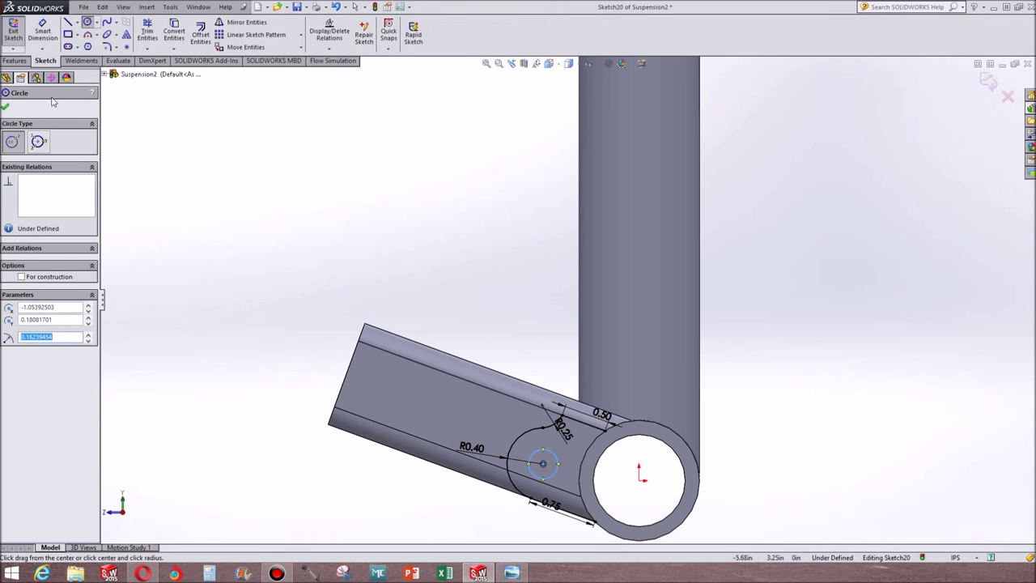
click(45, 35)
click(541, 450)
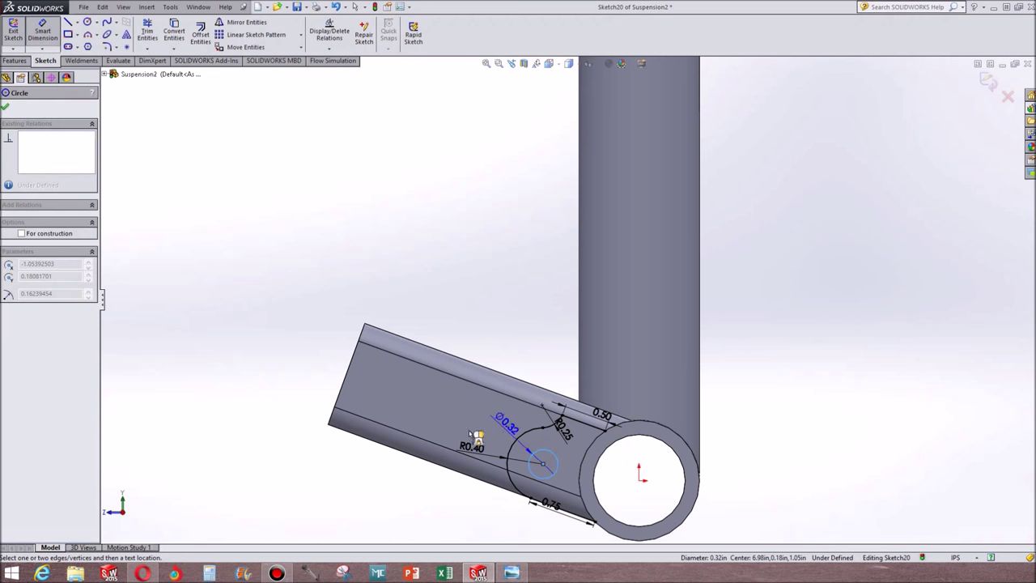
click(429, 494)
text(0.3)
key(Return)
key(Escape)
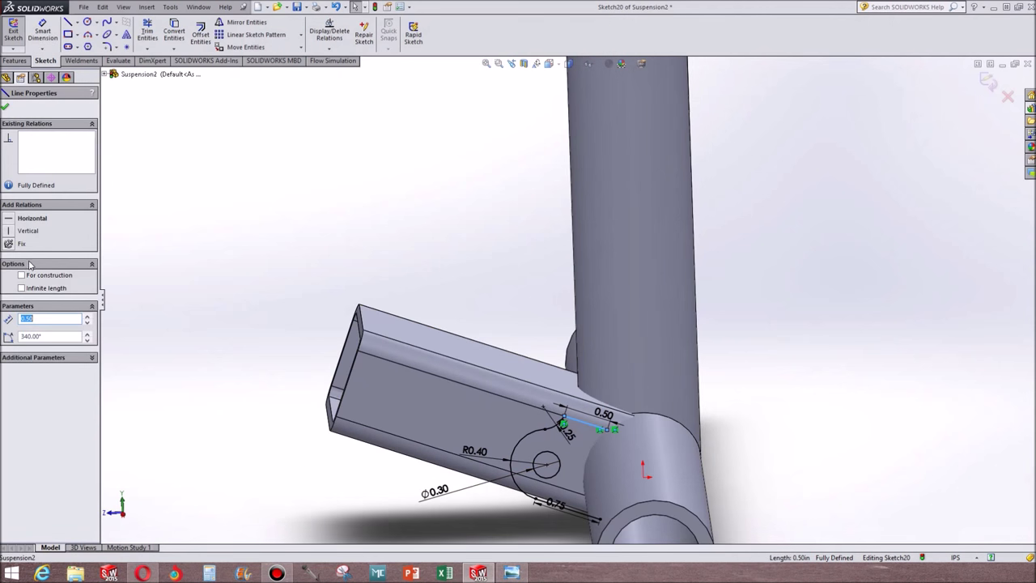
Convert the 0.50 and 0.75 lines to construction geometry.
click(22, 275)
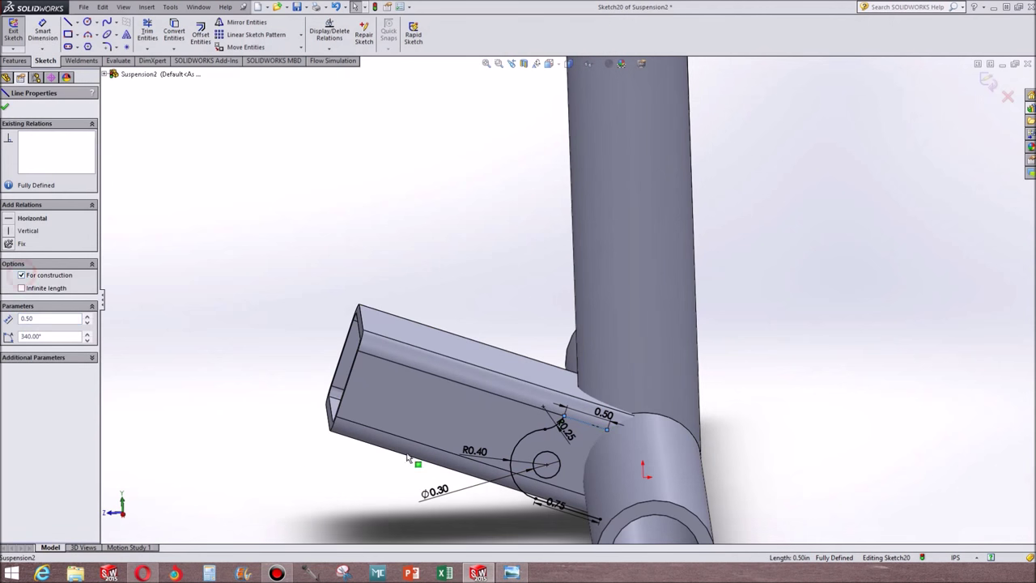
click(576, 512)
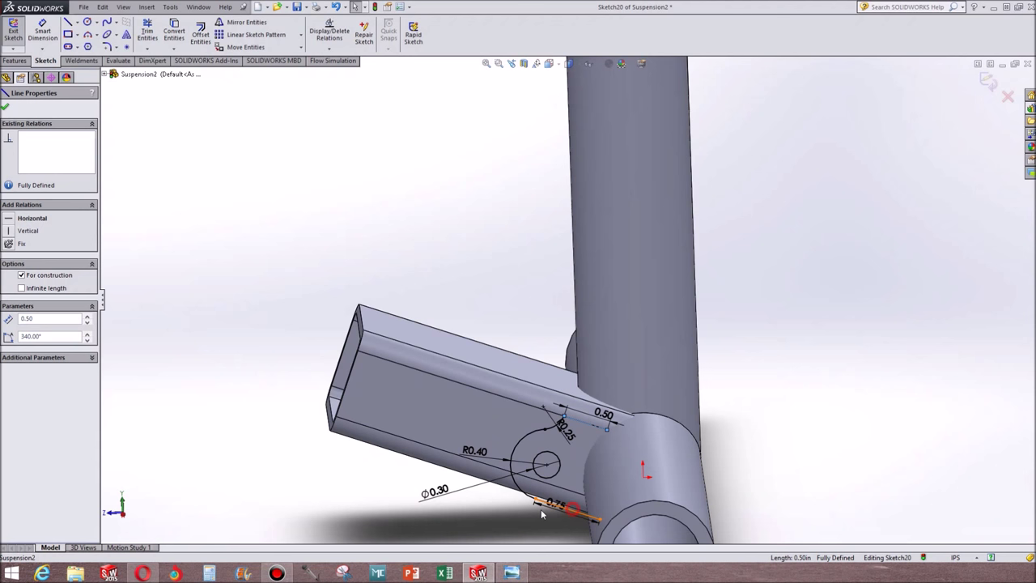
click(22, 275)
click(222, 457)
middle_drag(222, 457, 246, 451)
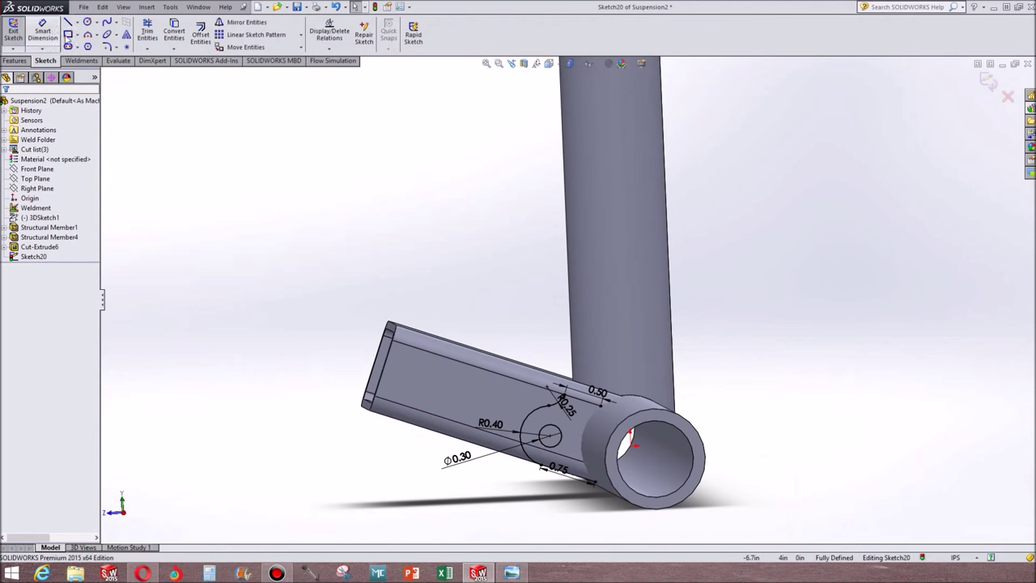
Draw a short line from the tab arcs up to the tube's top edge.
click(69, 22)
middle_drag(596, 417, 565, 413)
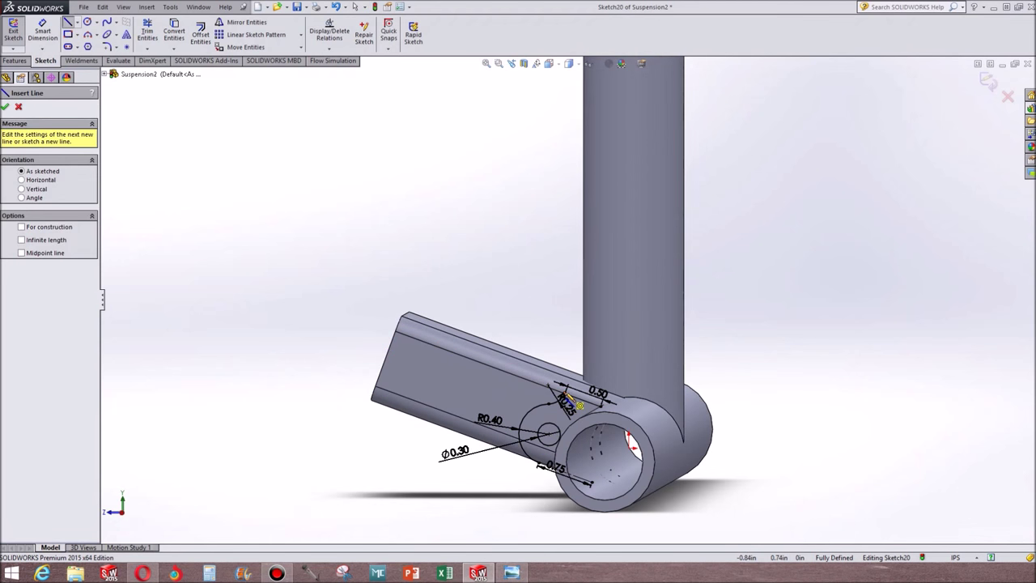
click(579, 403)
key(Escape)
middle_drag(578, 388, 576, 382)
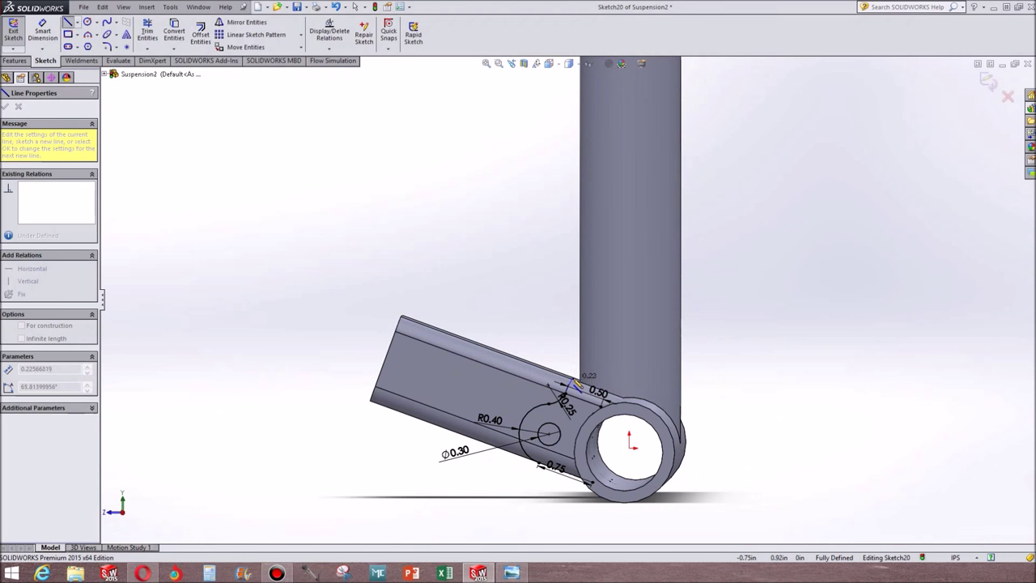
mouse_move(575, 381)
mouse_down()
mouse_move(579, 392)
mouse_move(566, 398)
mouse_up()
middle_drag(567, 398, 535, 442)
scroll(526, 449, down, 3)
scroll(519, 455, down, 3)
mouse_move(559, 377)
mouse_down()
mouse_move(606, 310)
mouse_move(613, 326)
mouse_move(596, 321)
mouse_up()
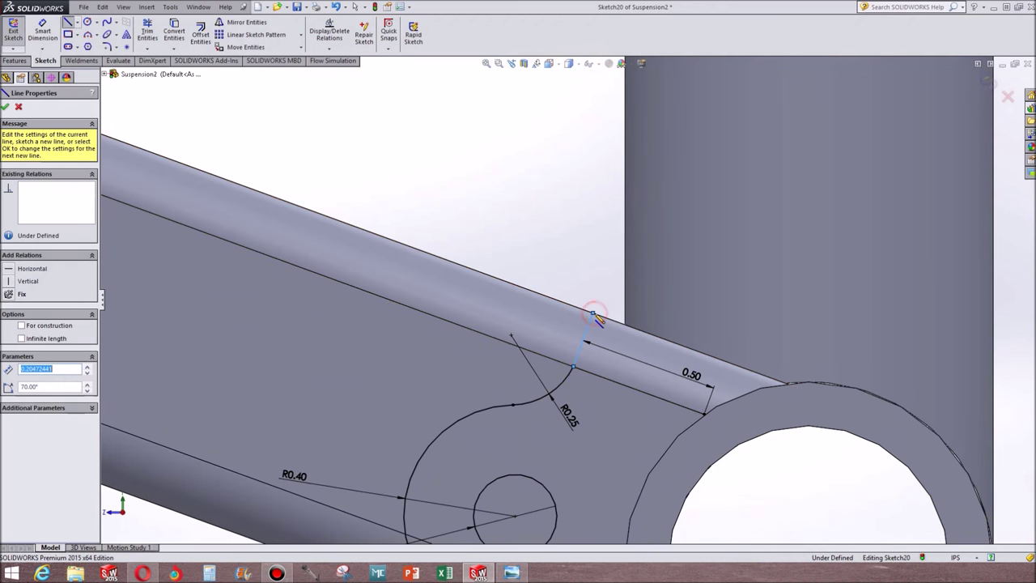
scroll(591, 316, up, 3)
Chain lines around the tube's left end back to the lower arc endpoint.
click(221, 177)
click(156, 354)
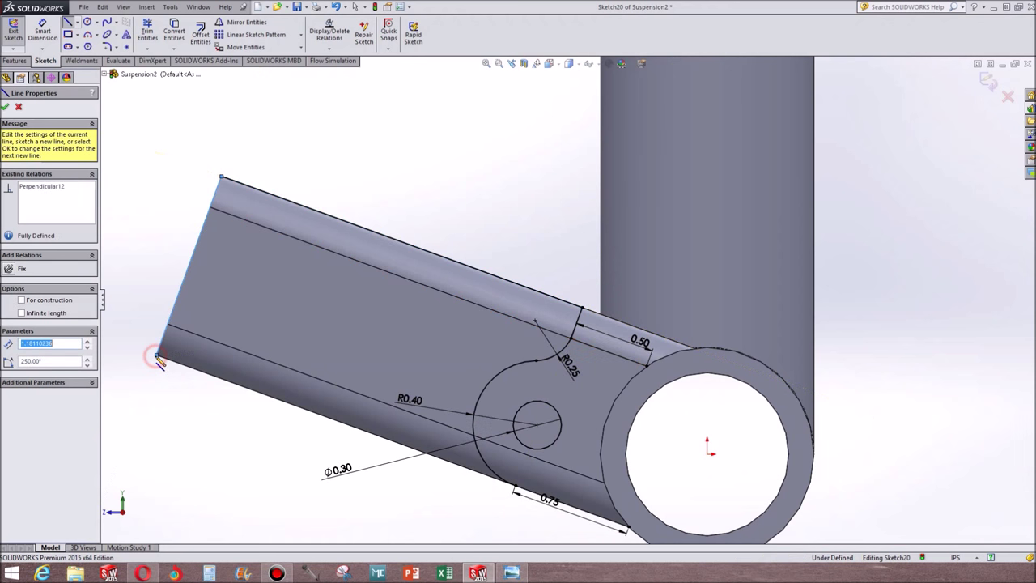
click(514, 486)
key(Escape)
key(Escape)
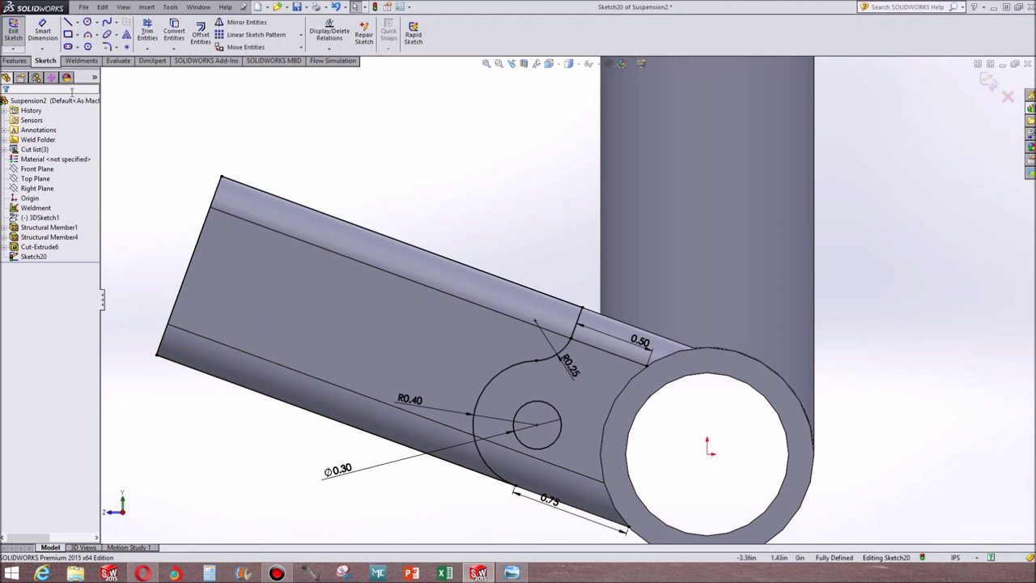
Extrude-cut the sketch Through All in both directions to form the holed tabs.
click(18, 63)
click(161, 32)
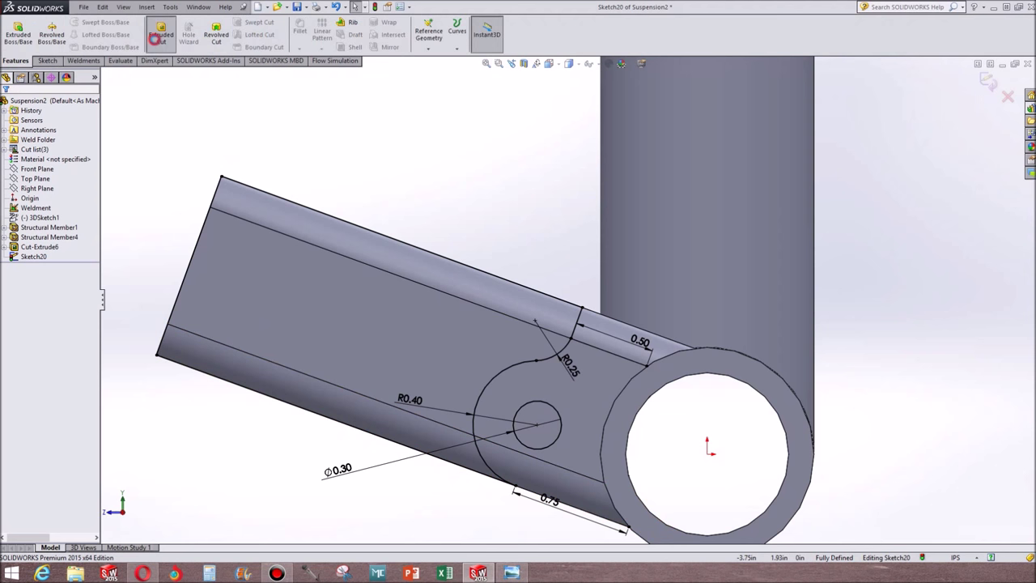
click(42, 169)
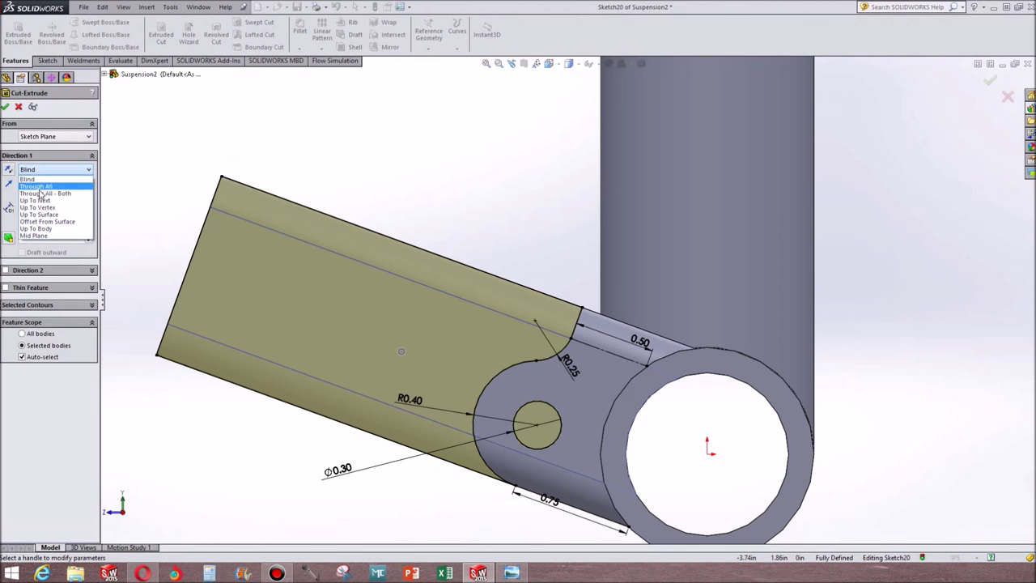
click(44, 191)
click(38, 166)
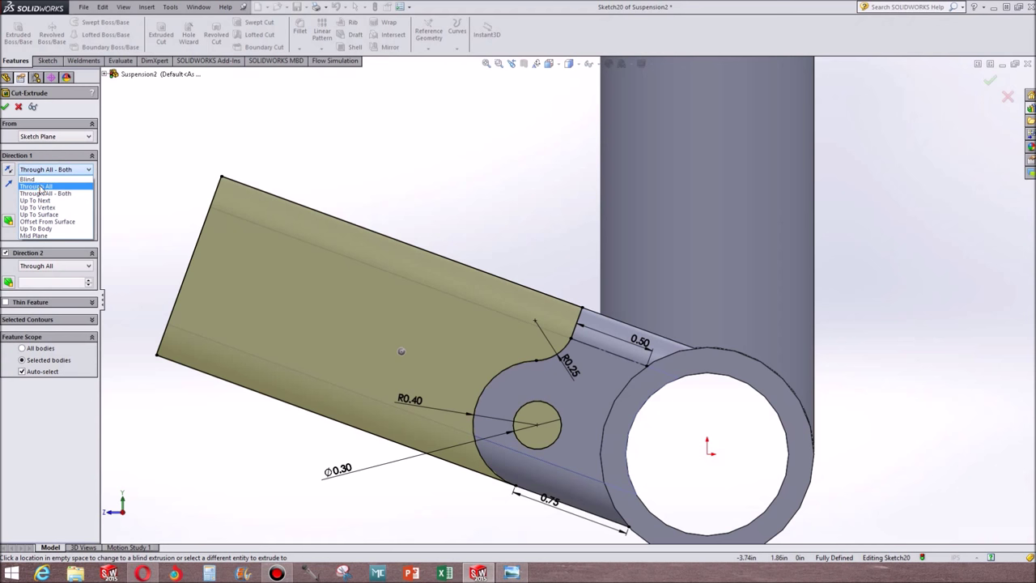
click(39, 185)
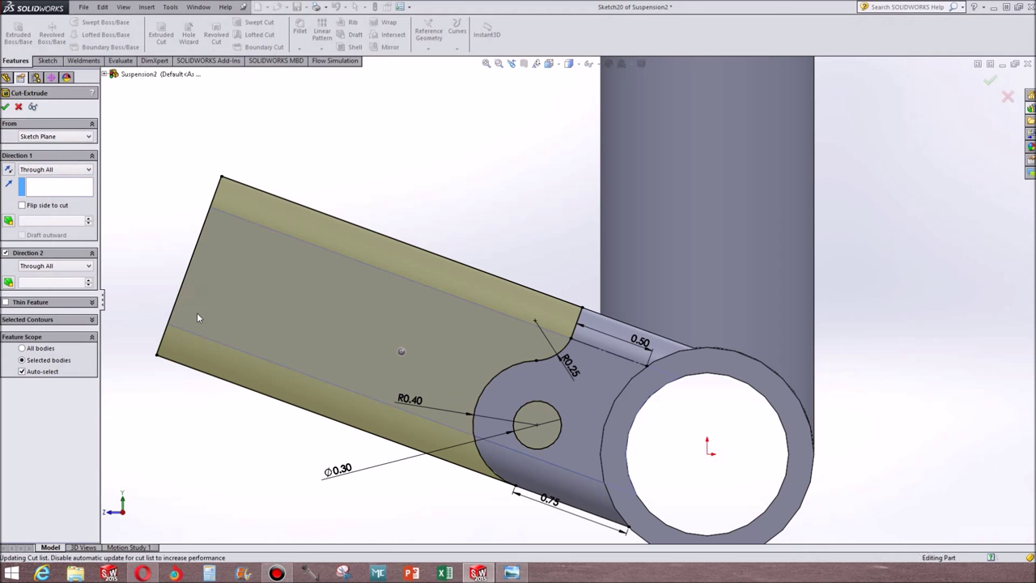
mouse_move(201, 317)
middle_down()
mouse_move(324, 331)
mouse_move(361, 349)
mouse_move(359, 363)
middle_up()
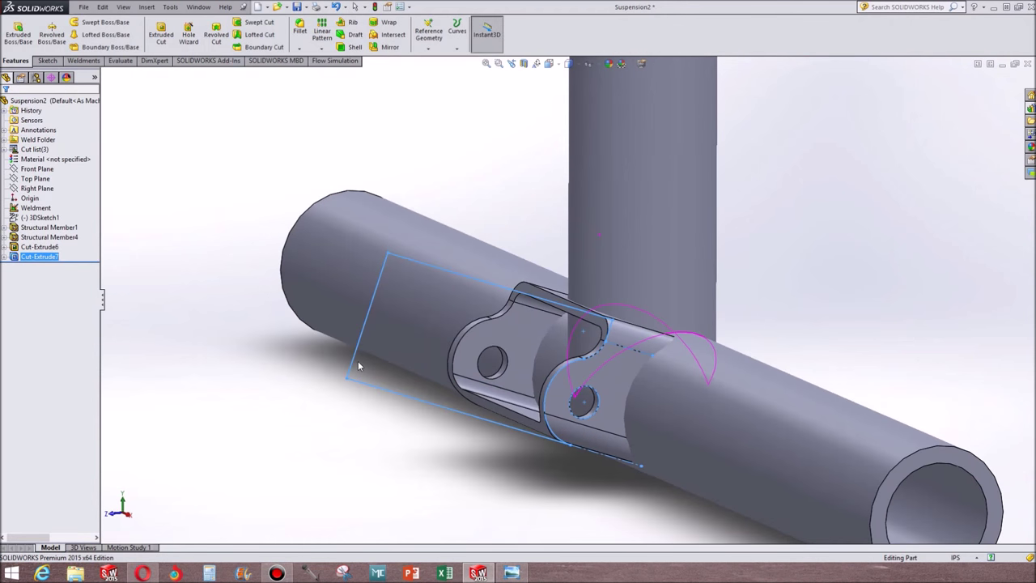
click(351, 423)
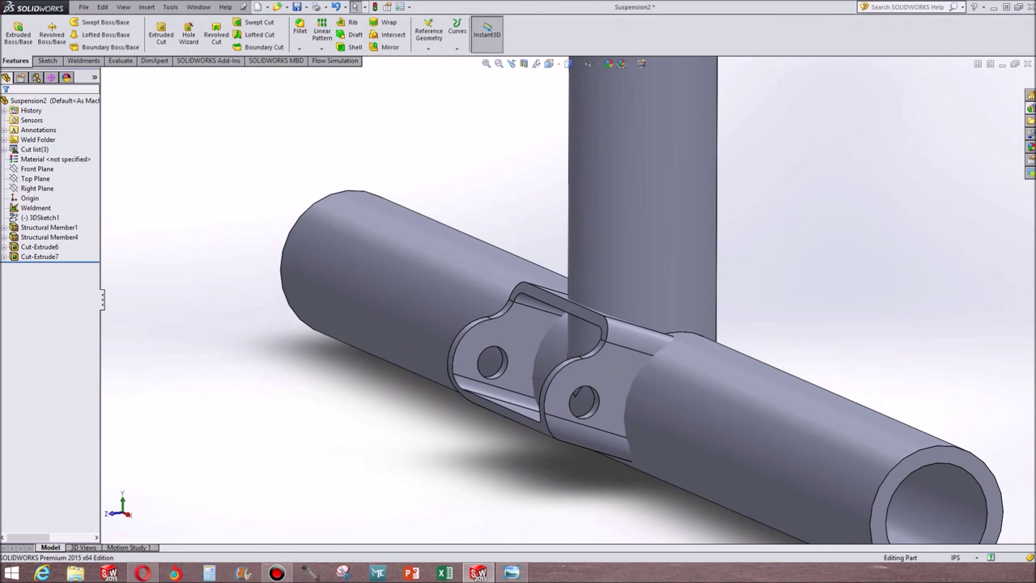
Compare the reference photo with the model, then orbit out to view the whole assembly.
drag(1035, 135, 142, 122)
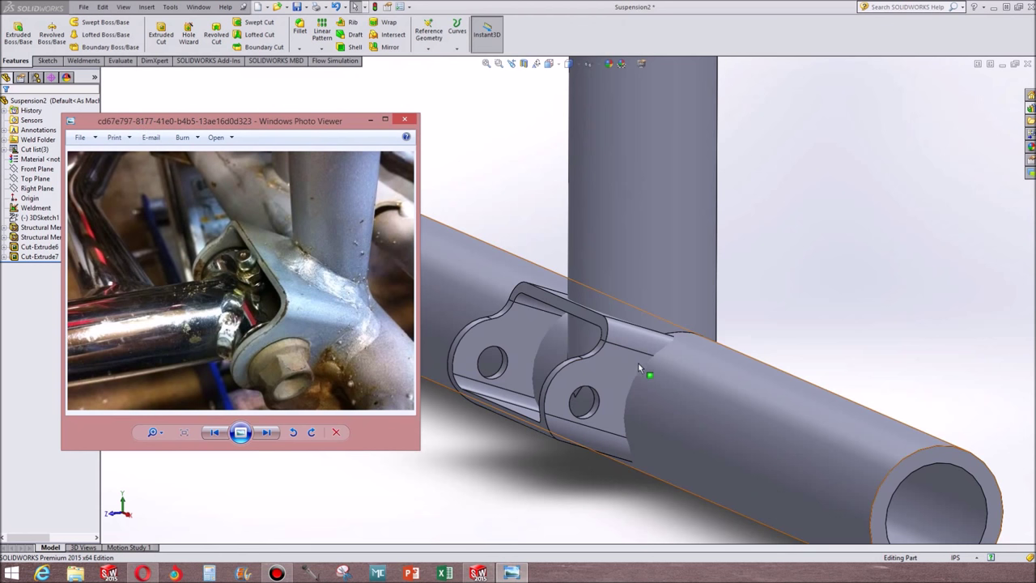
drag(181, 127, 1035, 242)
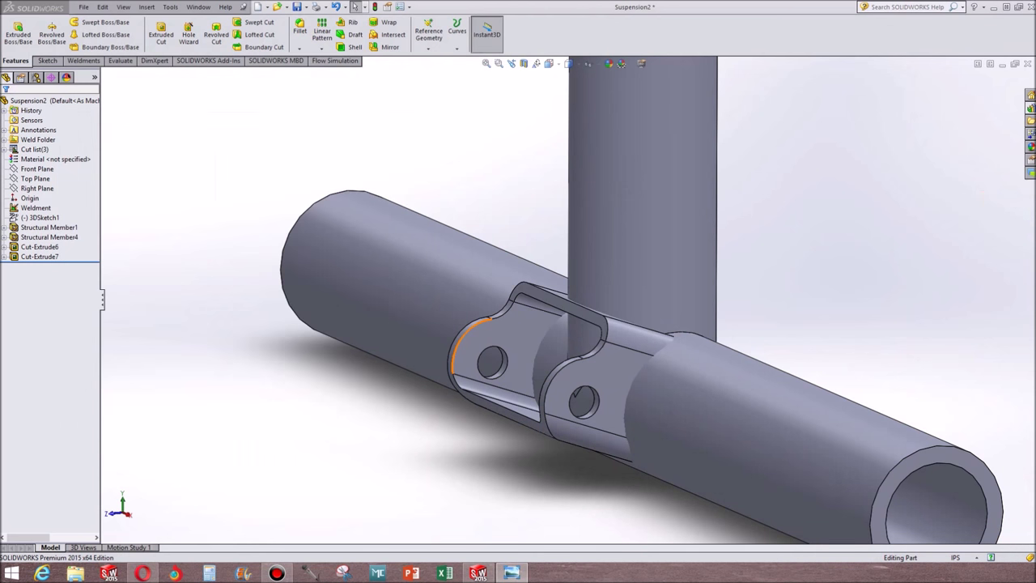
middle_drag(974, 142, 720, 310)
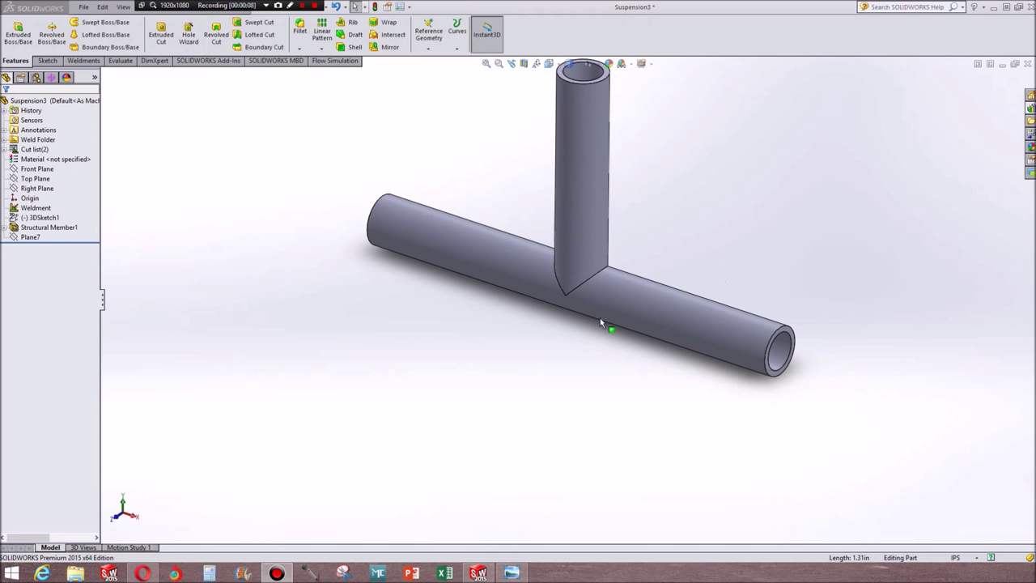
Select the Front Plane and view the part straight-on from the front.
middle_drag(601, 323, 602, 296)
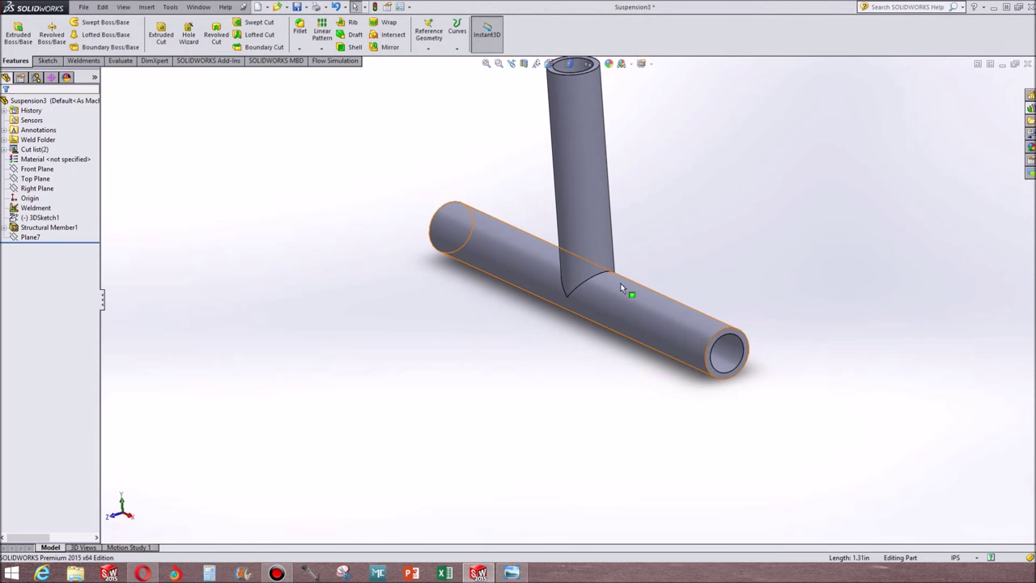
scroll(617, 283, down, 4)
click(721, 226)
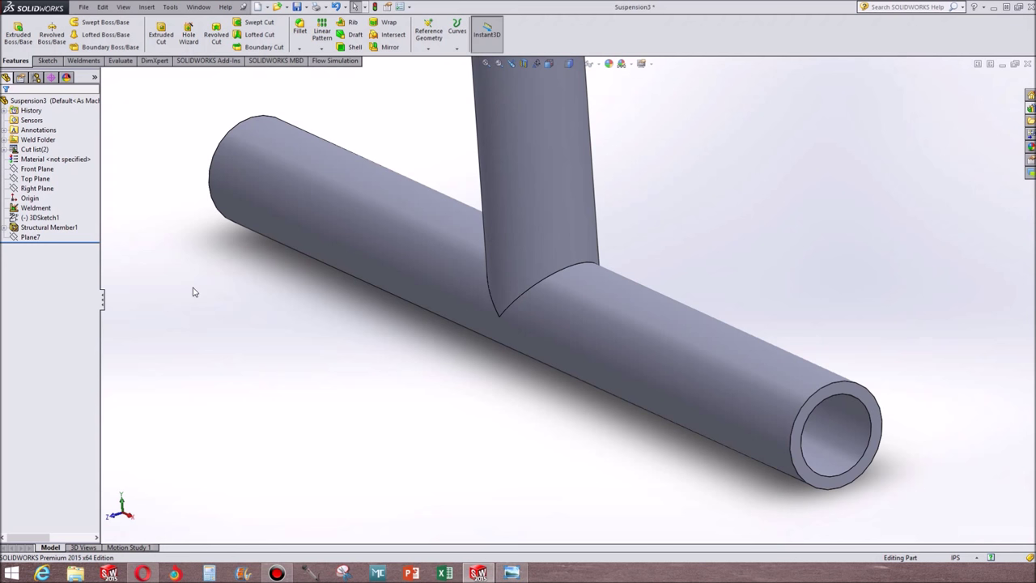
click(26, 170)
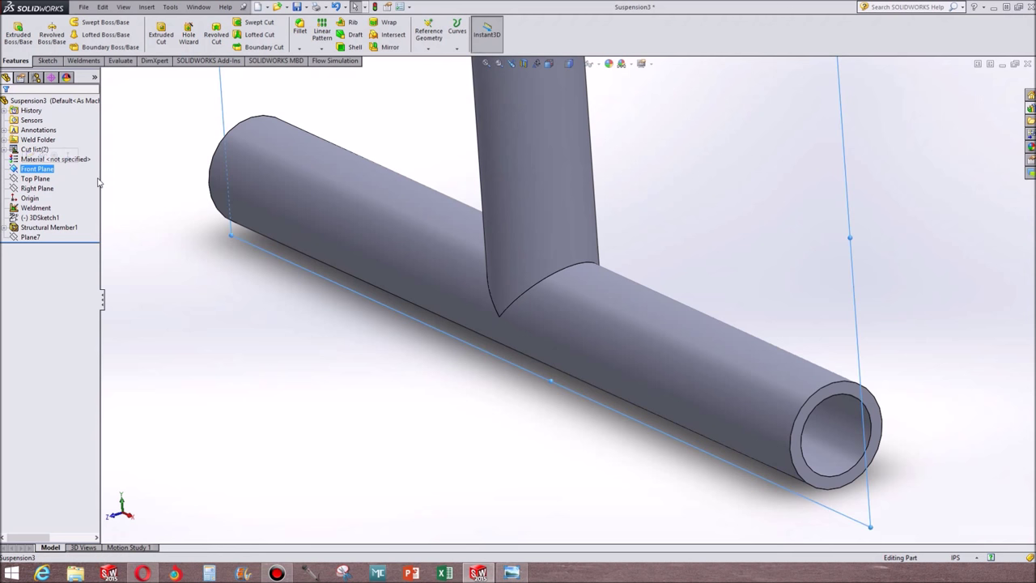
key(ctrl+8)
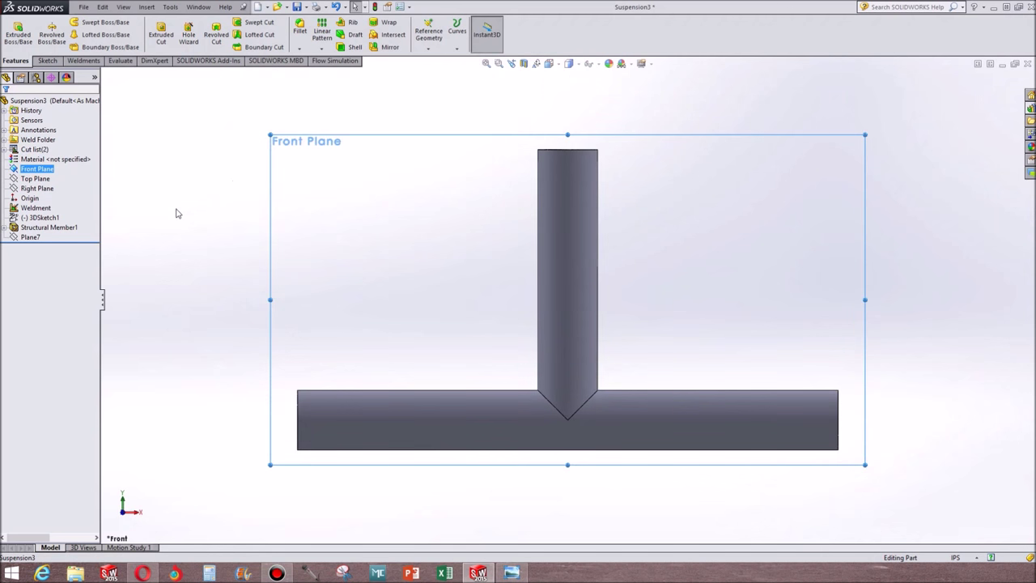
Create Plane8 parallel to the Front Plane at a 1.50 in offset.
click(429, 36)
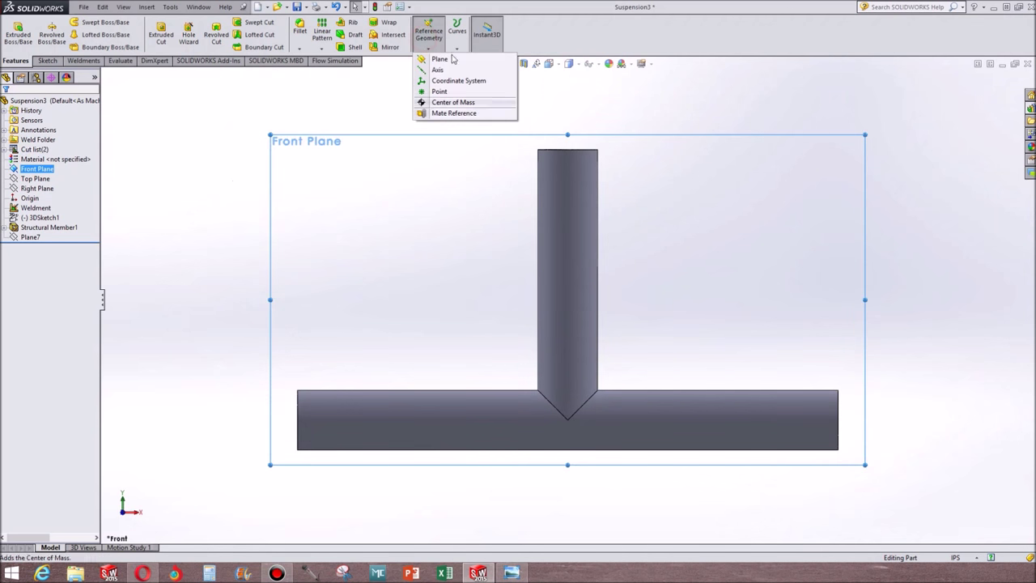
click(451, 62)
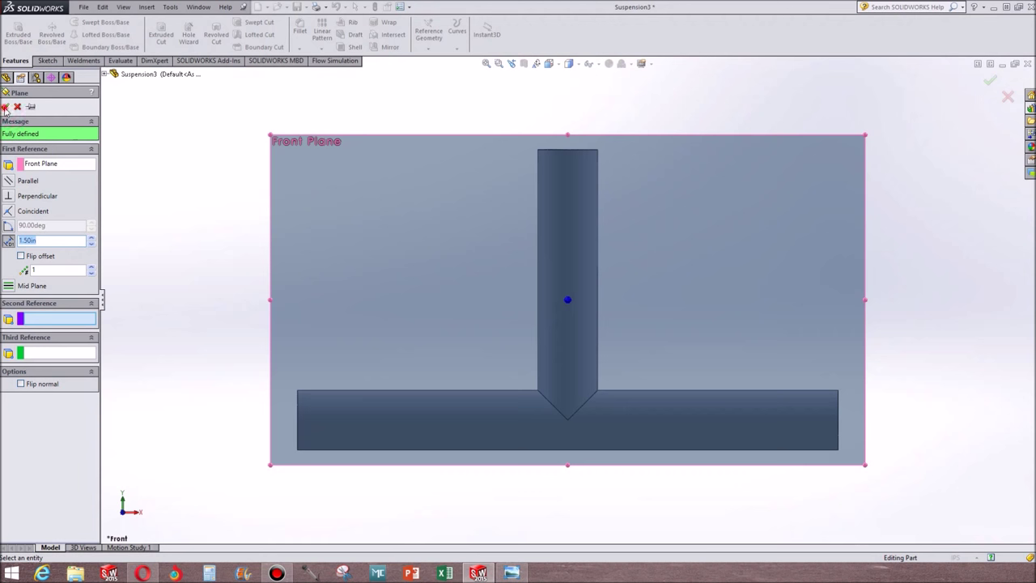
key(Return)
right_click(603, 403)
scroll(677, 451, down, 1)
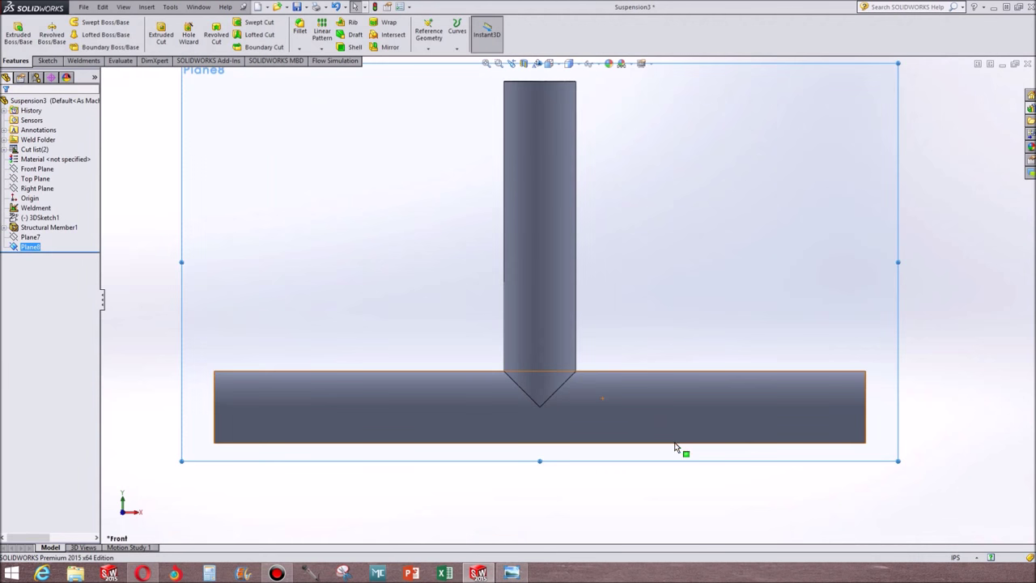
click(49, 60)
Draw a narrow corner rectangle across the lower tube on Plane8.
click(68, 34)
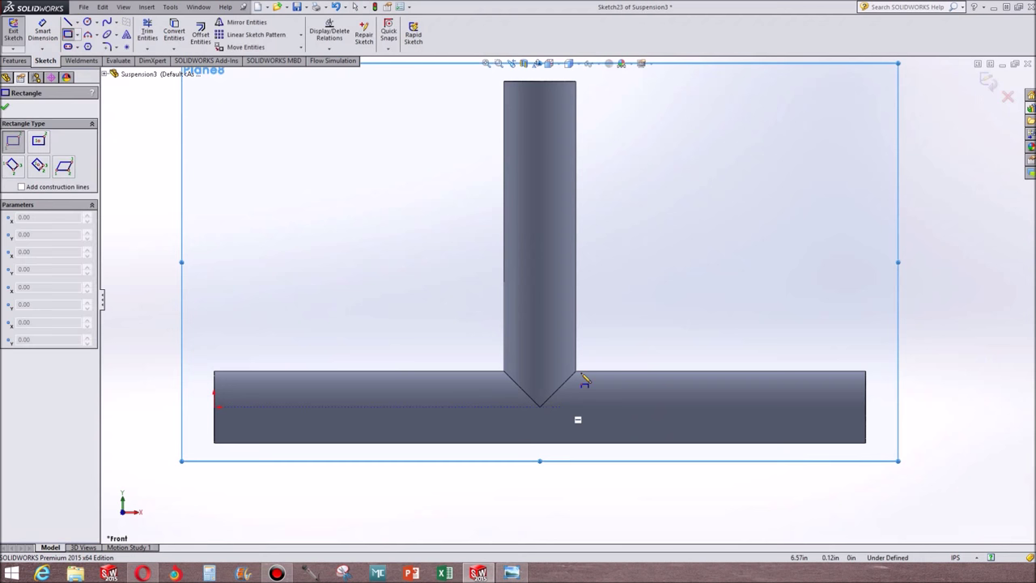
click(582, 379)
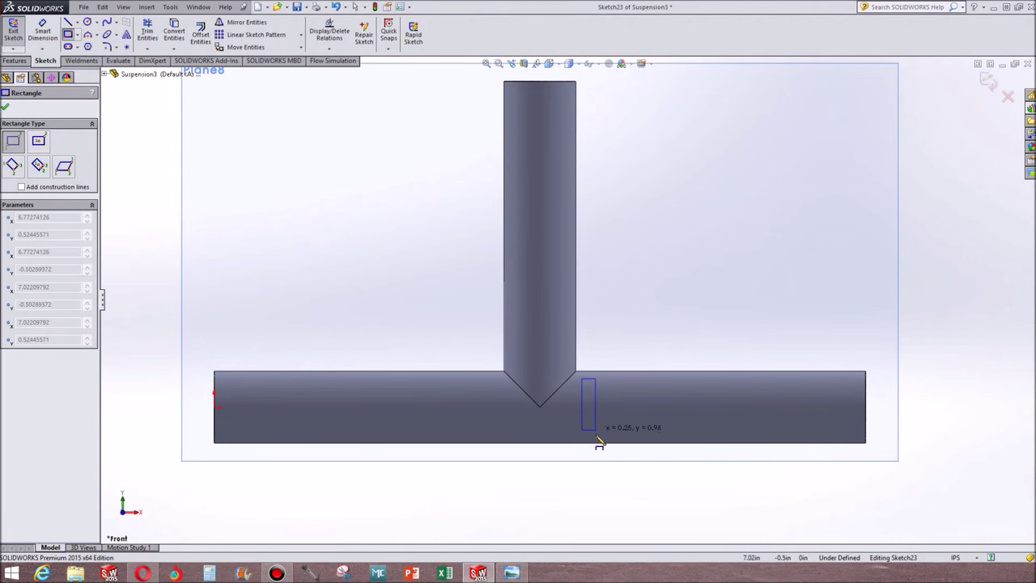
click(596, 435)
key(Escape)
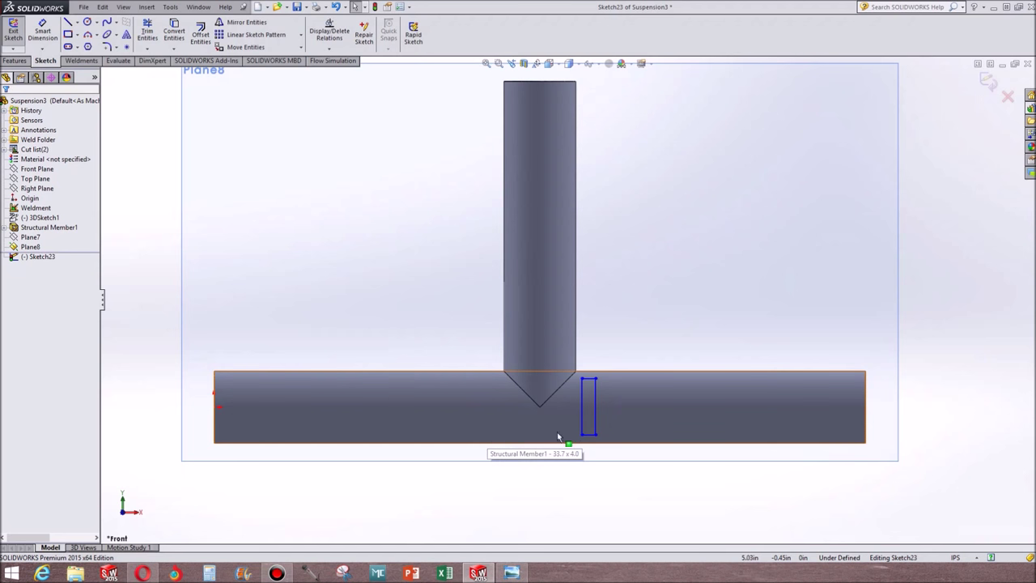
scroll(607, 429, down, 3)
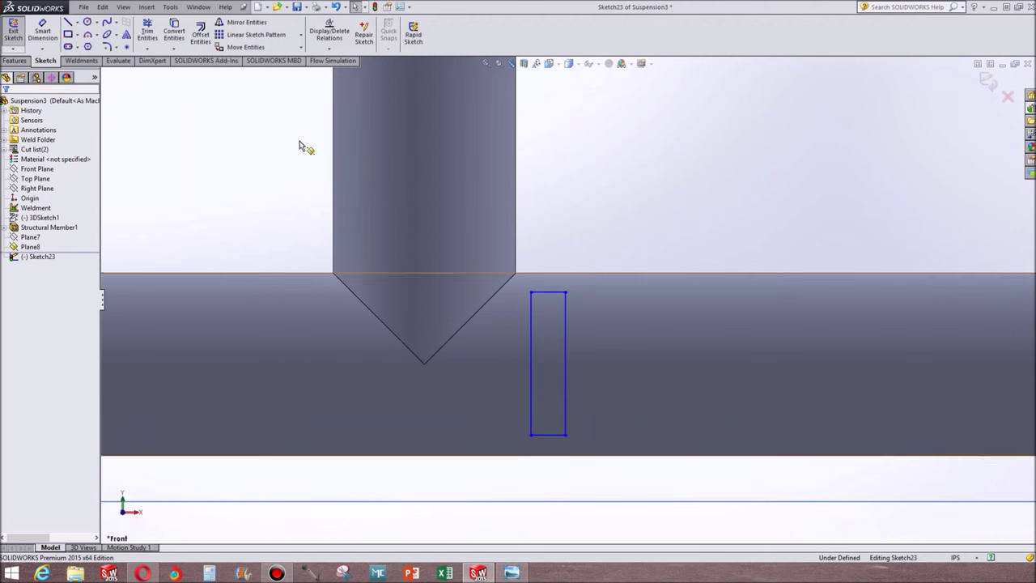
Dimension 0.01 in gaps between the rectangle and the tube's top and bottom edges.
click(54, 40)
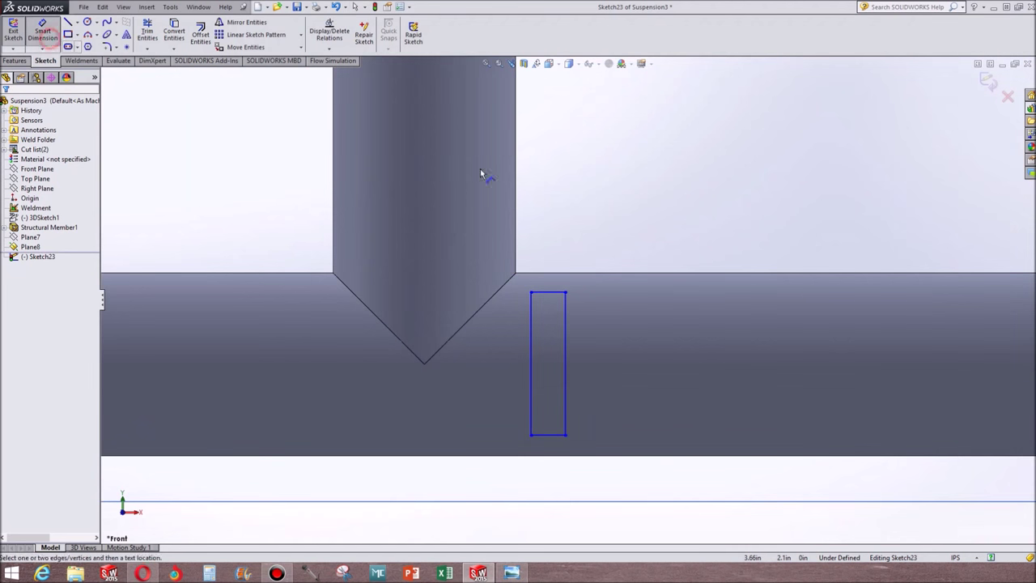
click(665, 274)
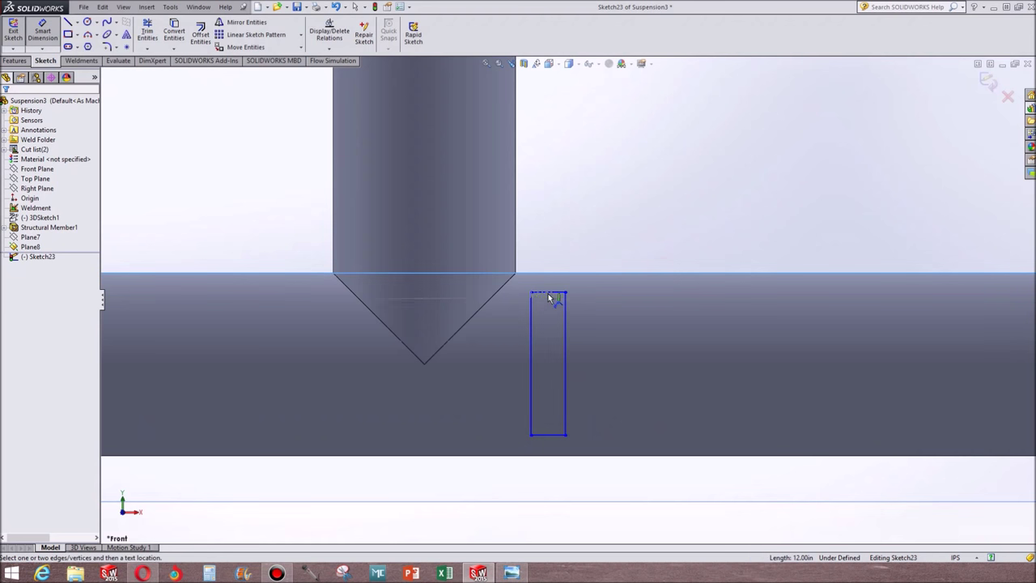
click(550, 292)
click(595, 233)
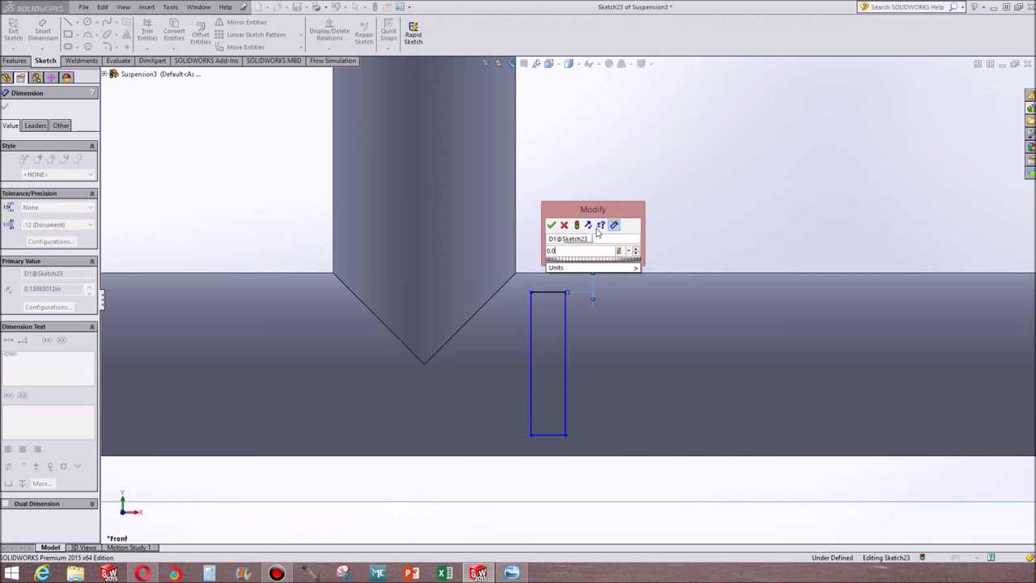
key(Return)
click(548, 417)
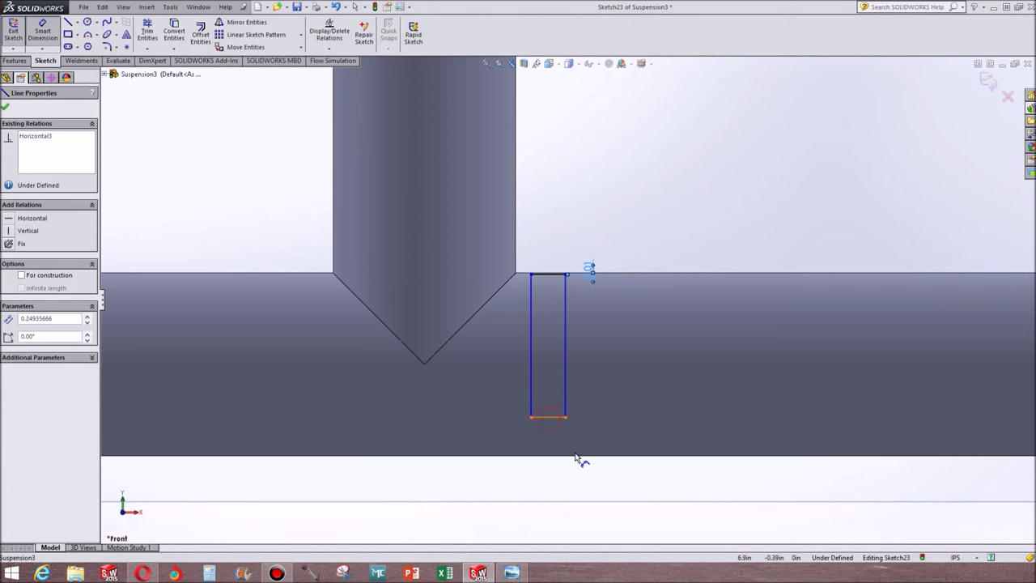
click(596, 456)
click(603, 435)
text(0.01)
key(Return)
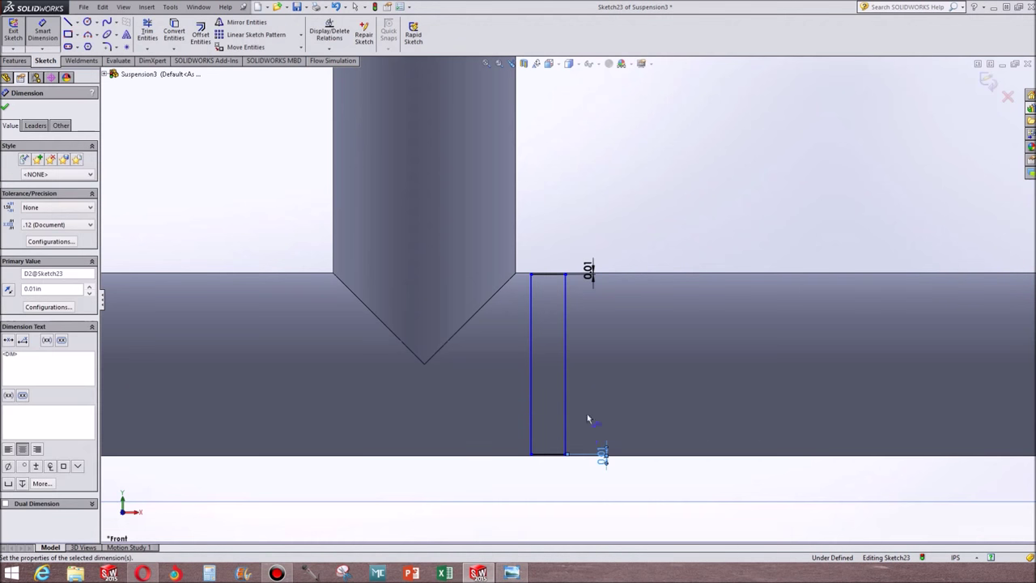
Dimension the rectangle's 0.25 in width and 6.75 in offset from the tube's left end.
click(548, 275)
click(547, 243)
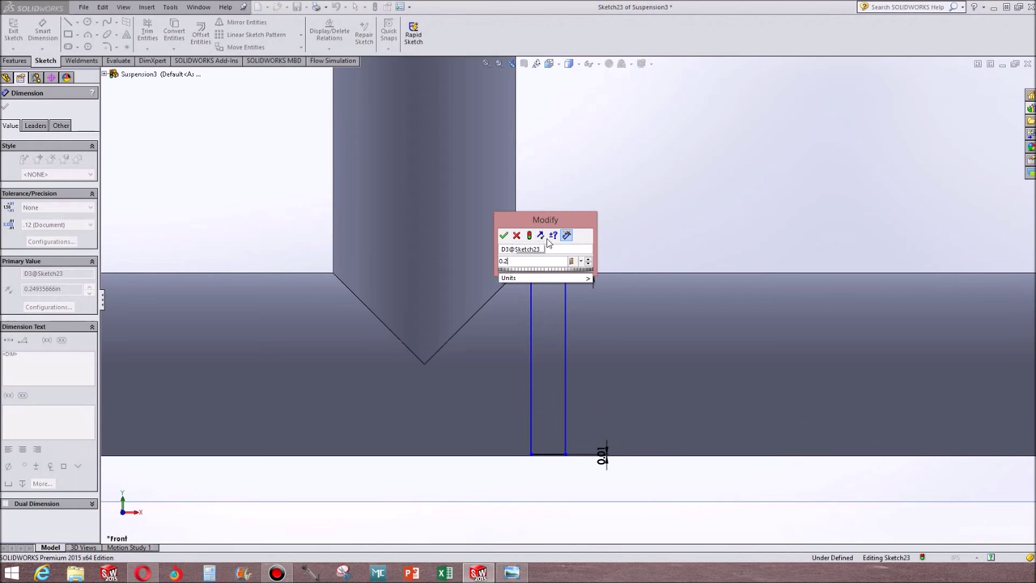
key(Return)
scroll(563, 298, up, 2)
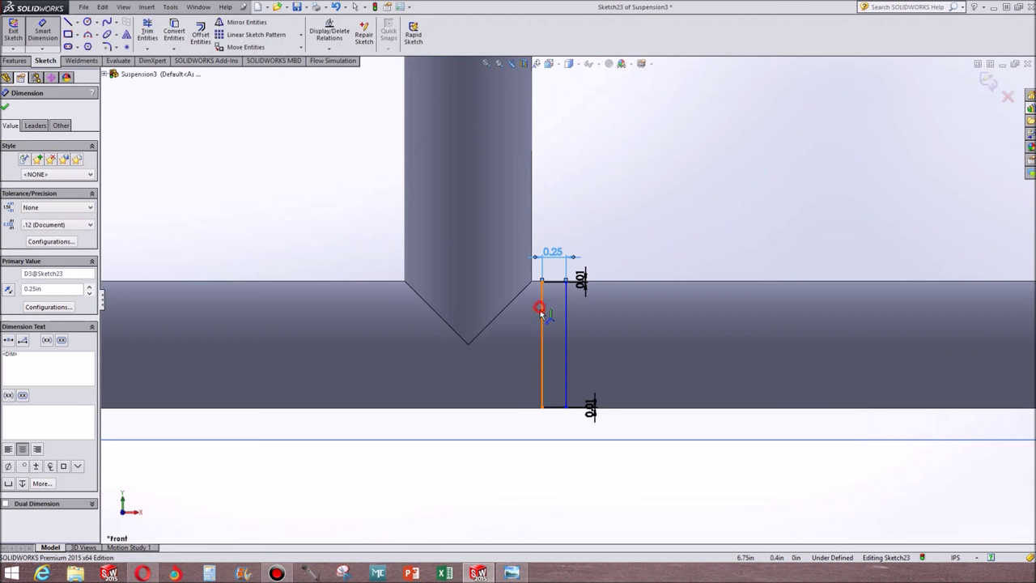
click(541, 304)
scroll(471, 345, up, 4)
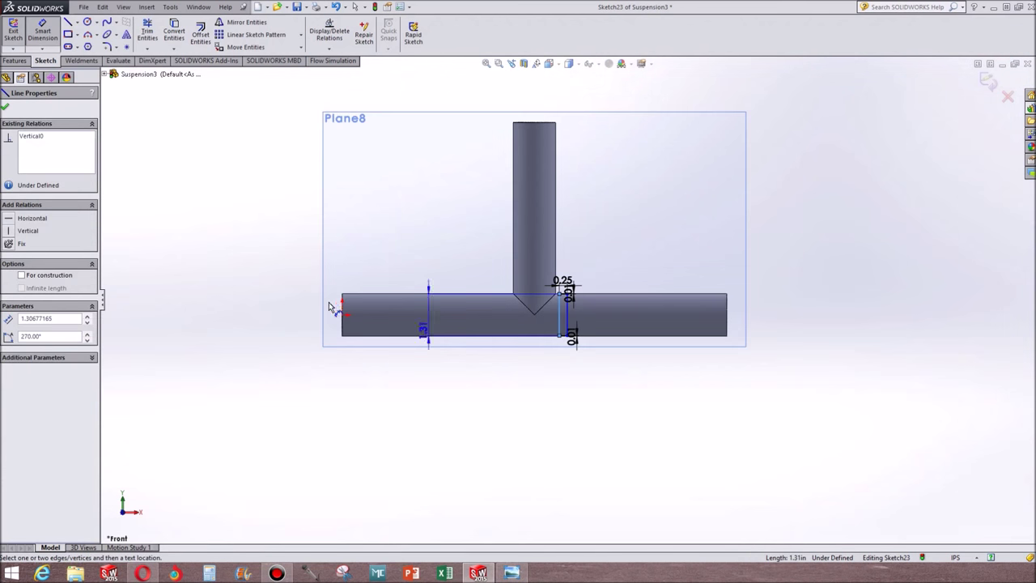
click(558, 324)
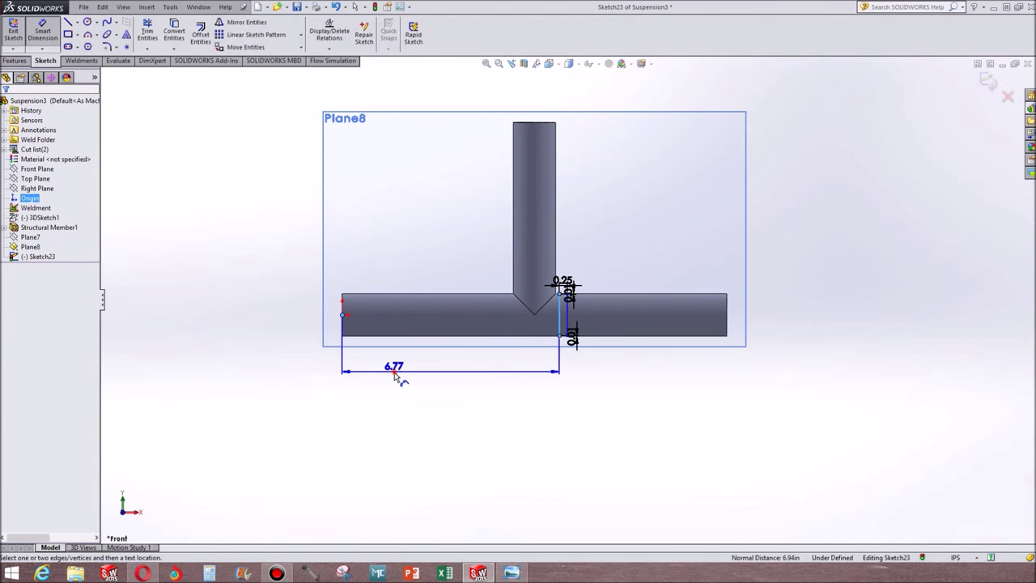
click(396, 372)
text(6.75)
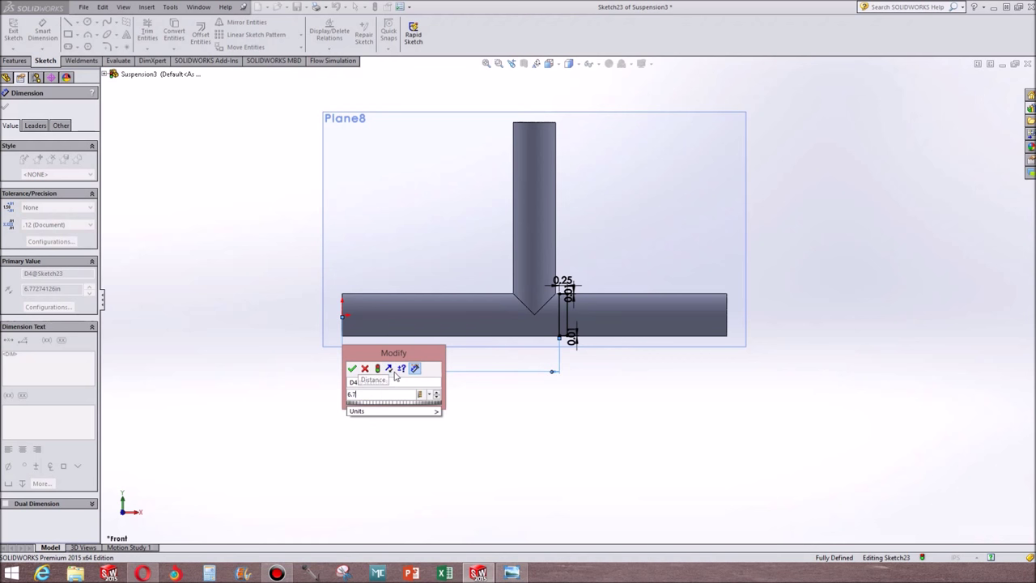
key(Return)
scroll(586, 308, down, 2)
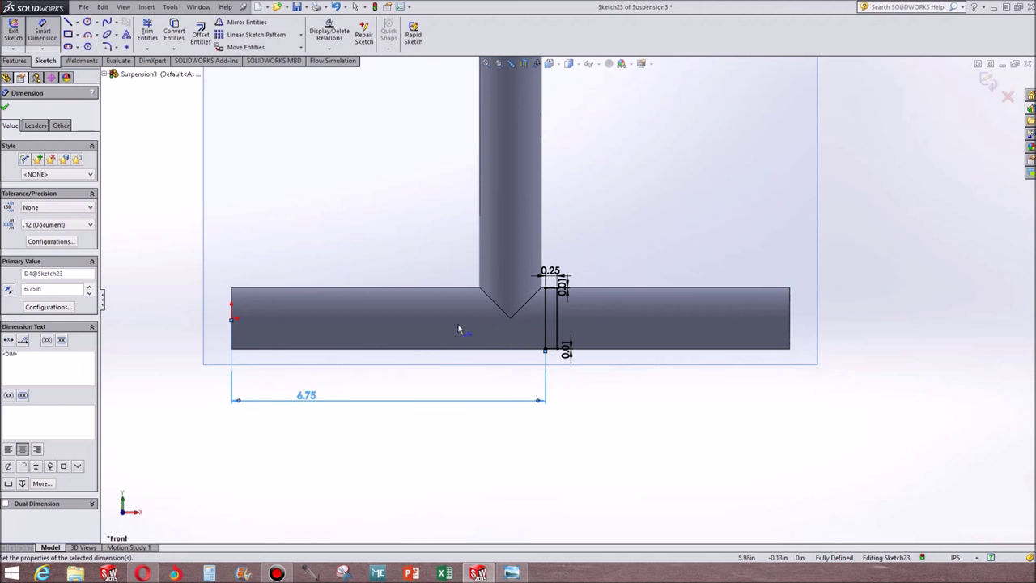
scroll(550, 348, down, 3)
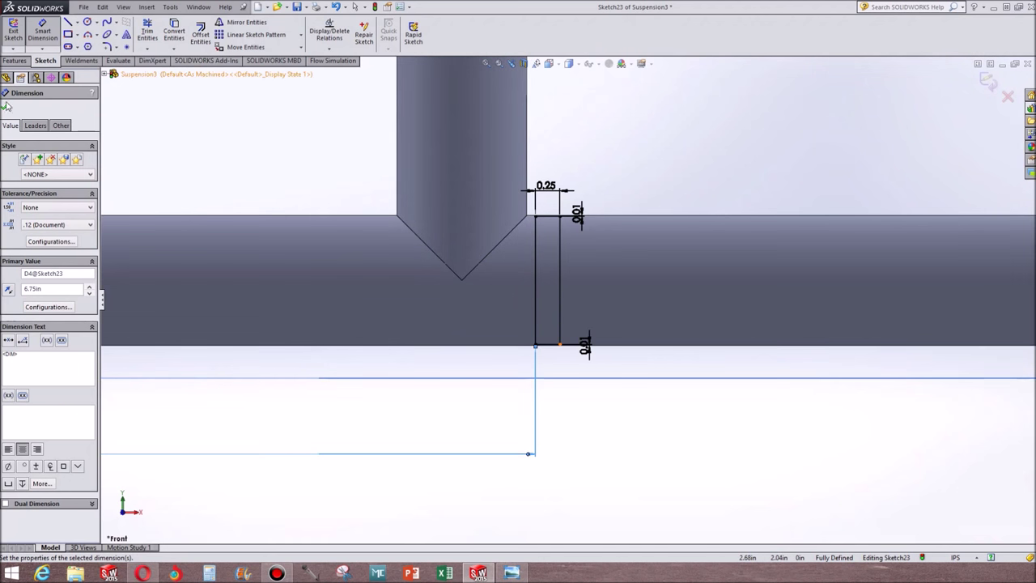
click(13, 31)
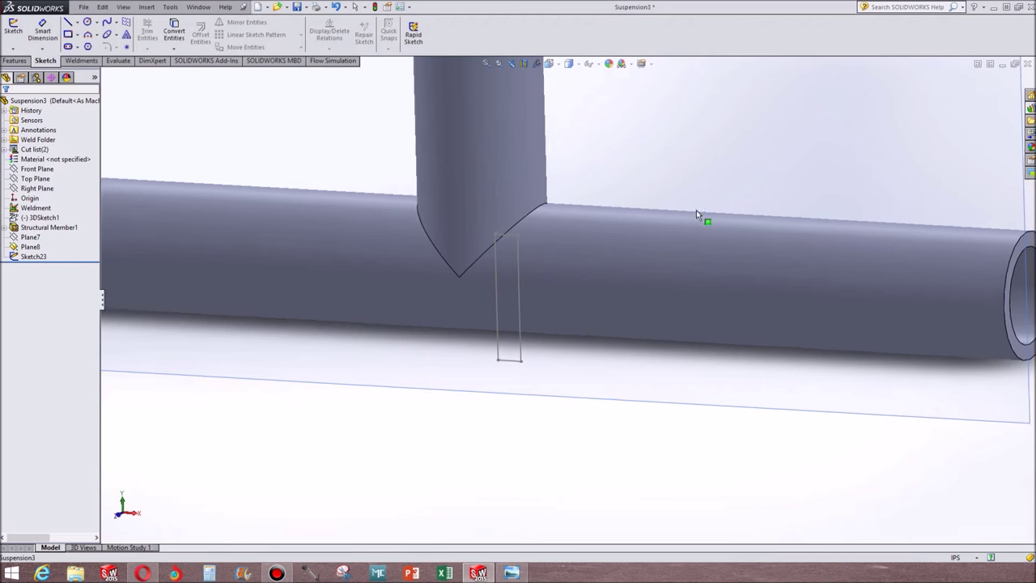
Wrap Sketch23 onto the lower tube face as a 1.50 in emboss.
click(15, 61)
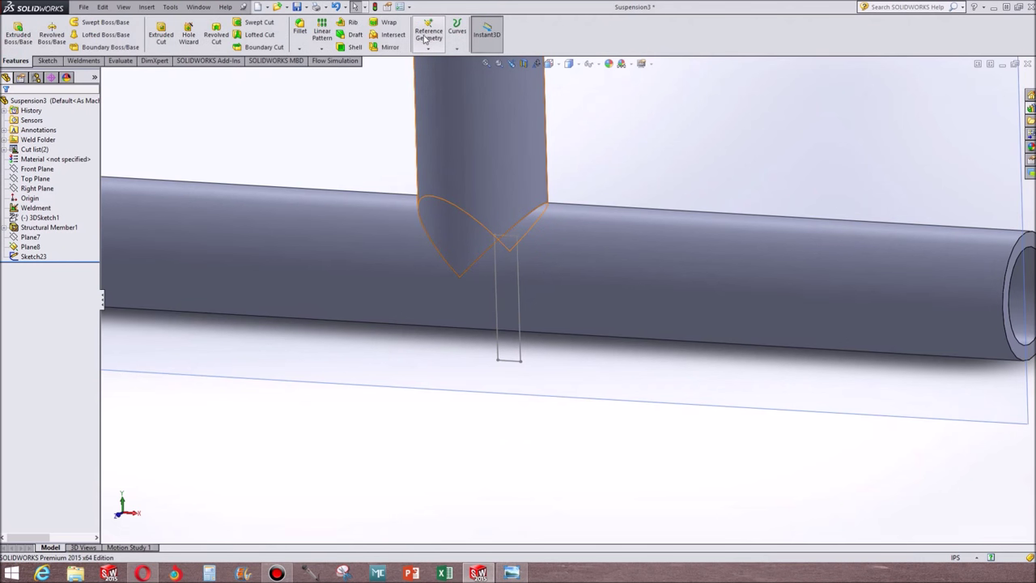
click(385, 23)
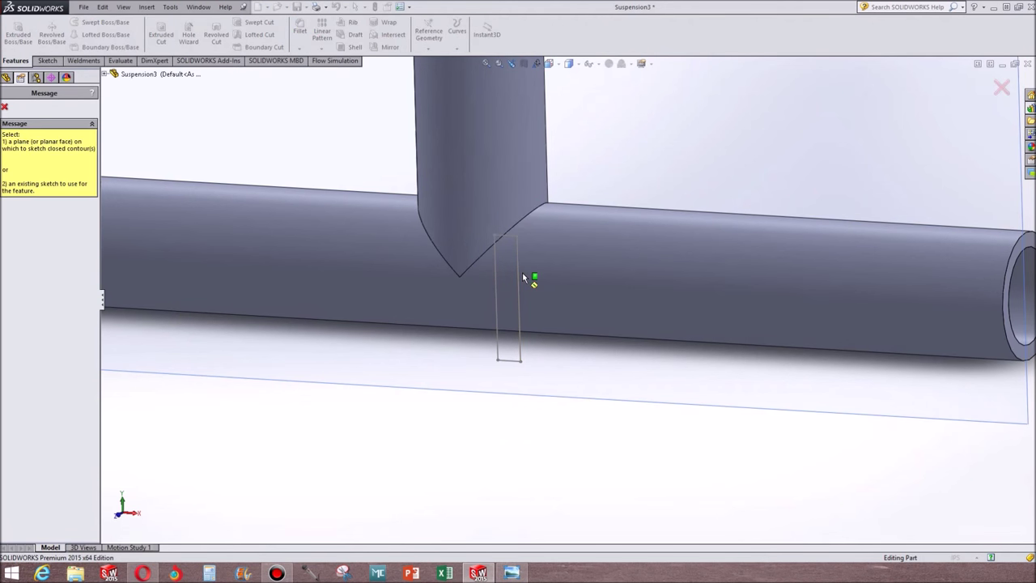
click(519, 280)
click(541, 249)
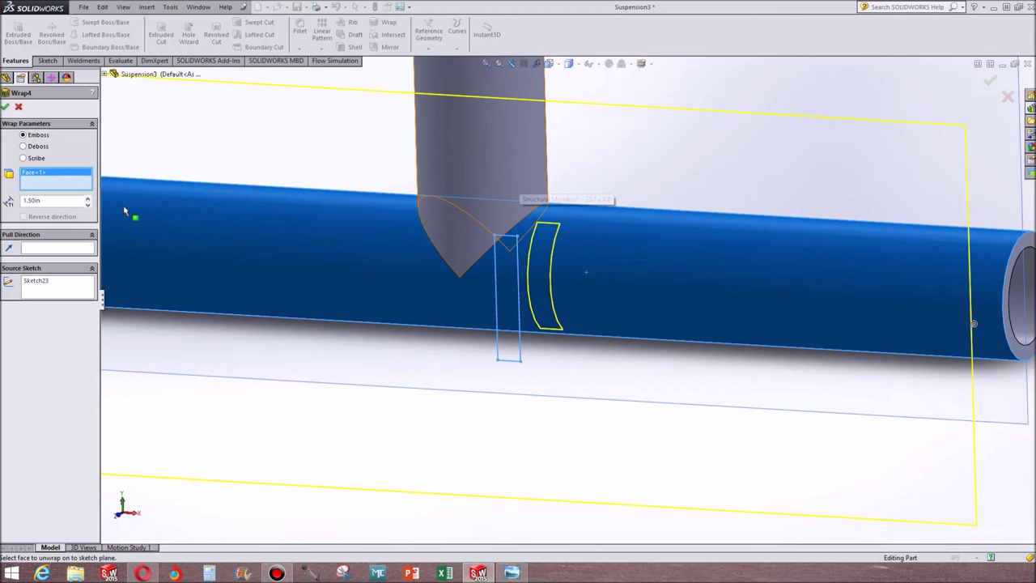
click(6, 106)
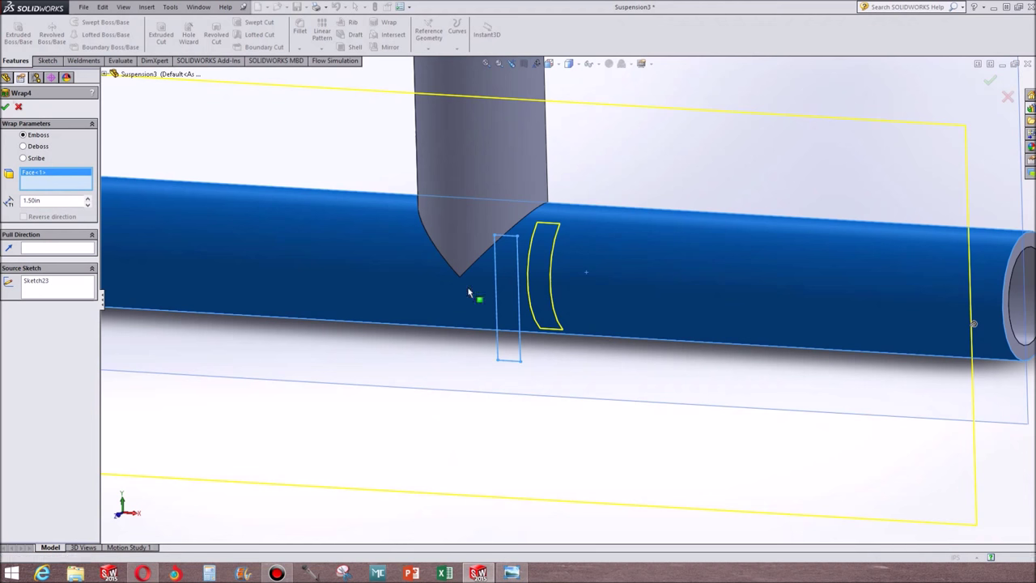
View Wrap4 normal to its sketch plane, then zoom out to see the whole part.
click(541, 301)
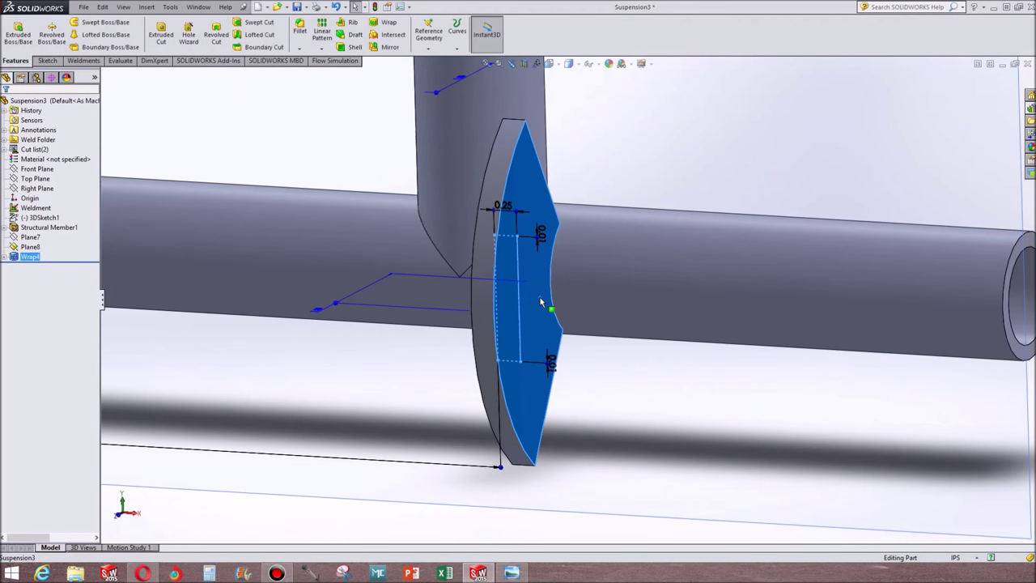
key(ctrl+8)
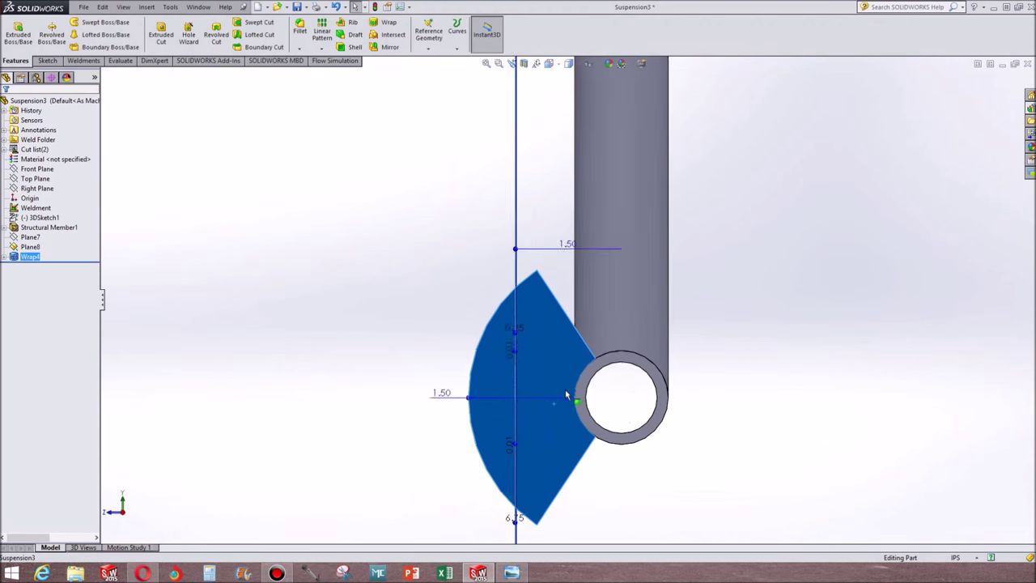
scroll(551, 380, down, 3)
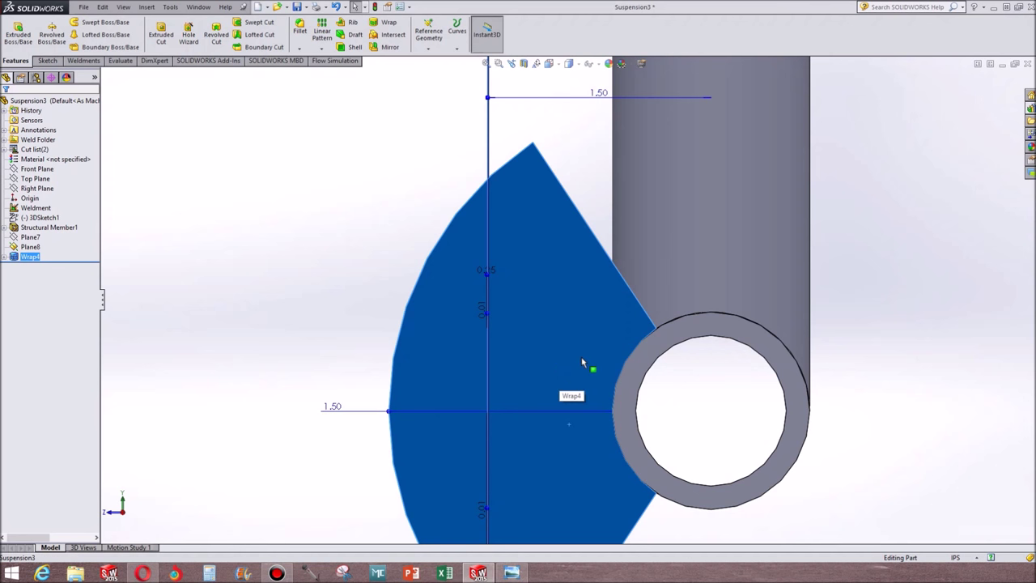
click(868, 375)
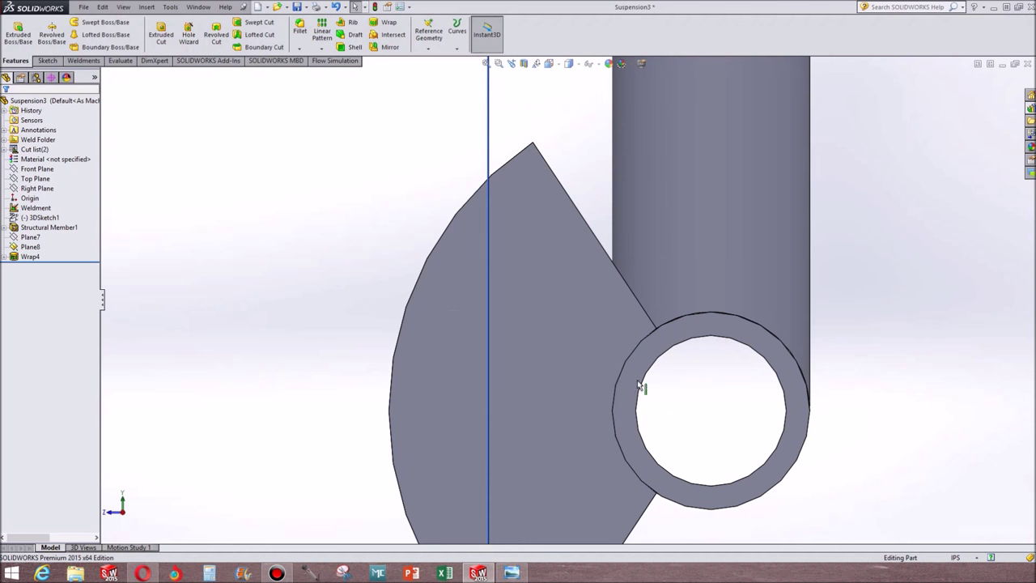
key(z)
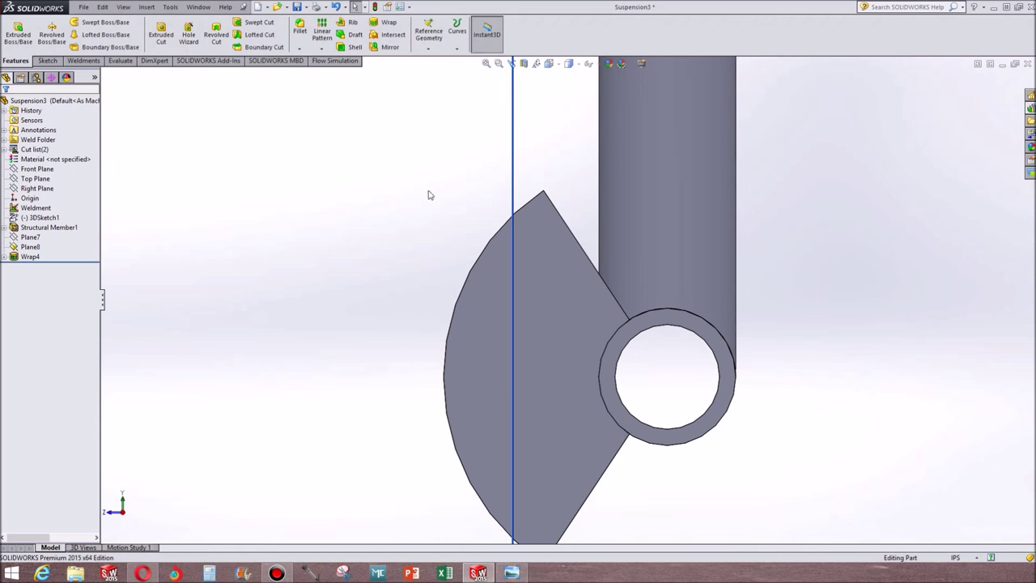
click(515, 164)
Hide the edge-on Plane8 reference plane.
right_click(516, 166)
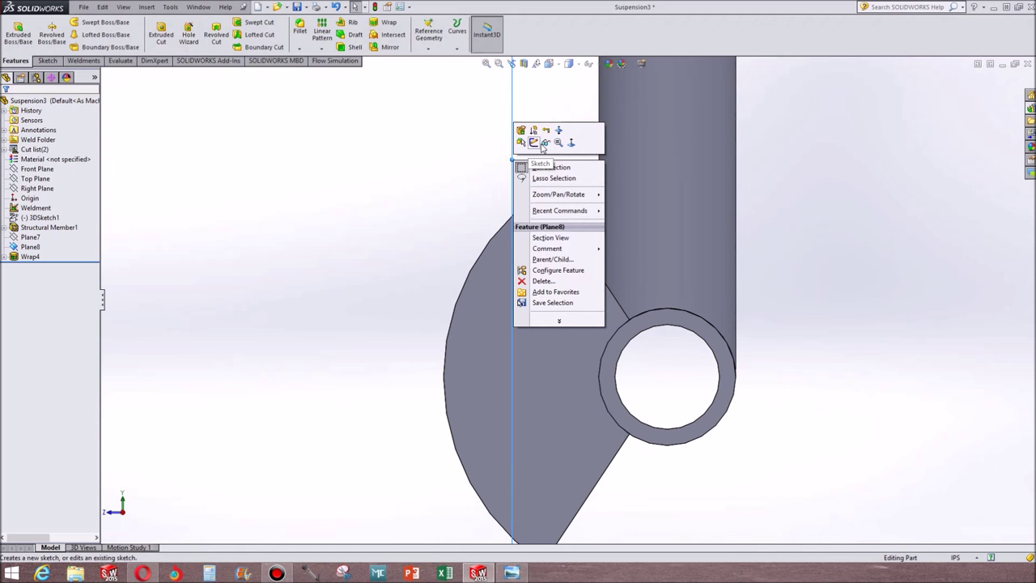
click(541, 144)
scroll(629, 370, down, 3)
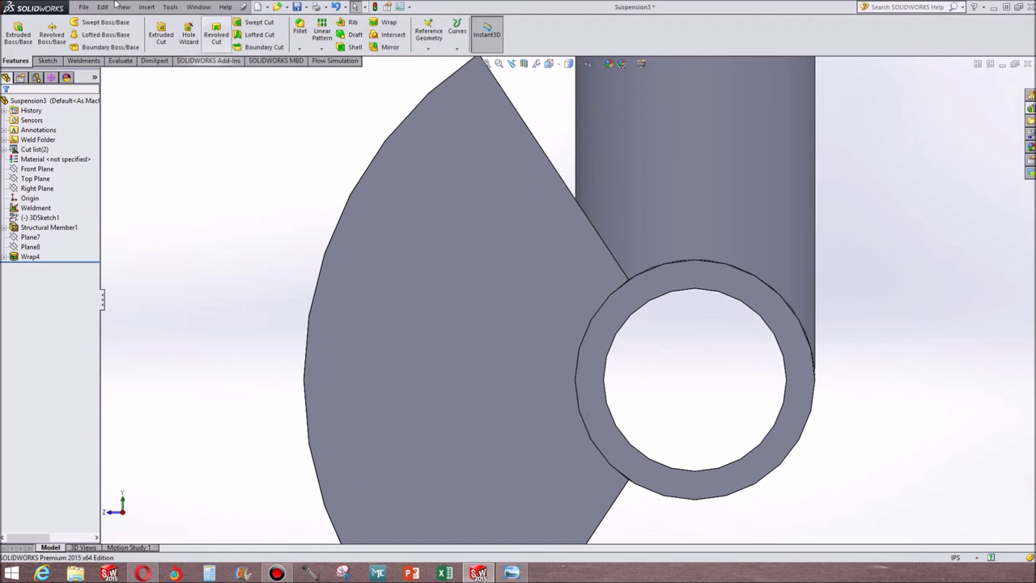
Sketch the tab outline on the fan face with a Ø0.35 hole and R0.50, R0.35, R0.70 arcs.
click(46, 60)
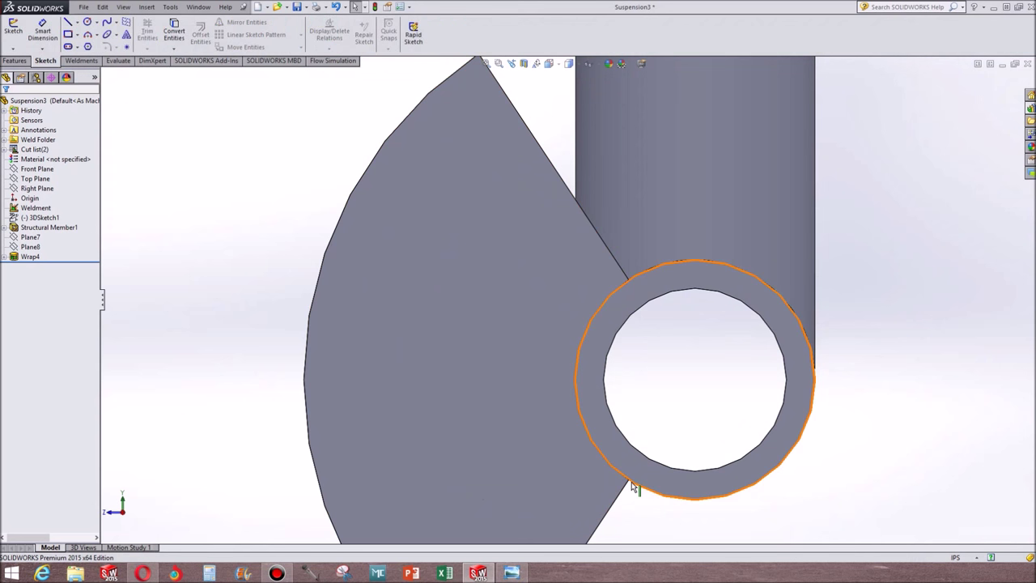
click(68, 22)
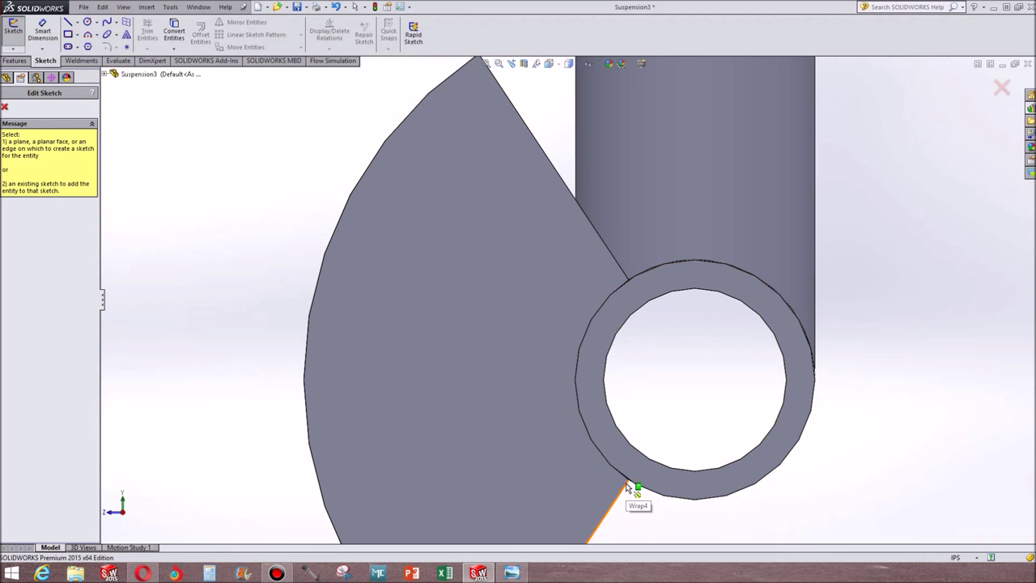
click(342, 335)
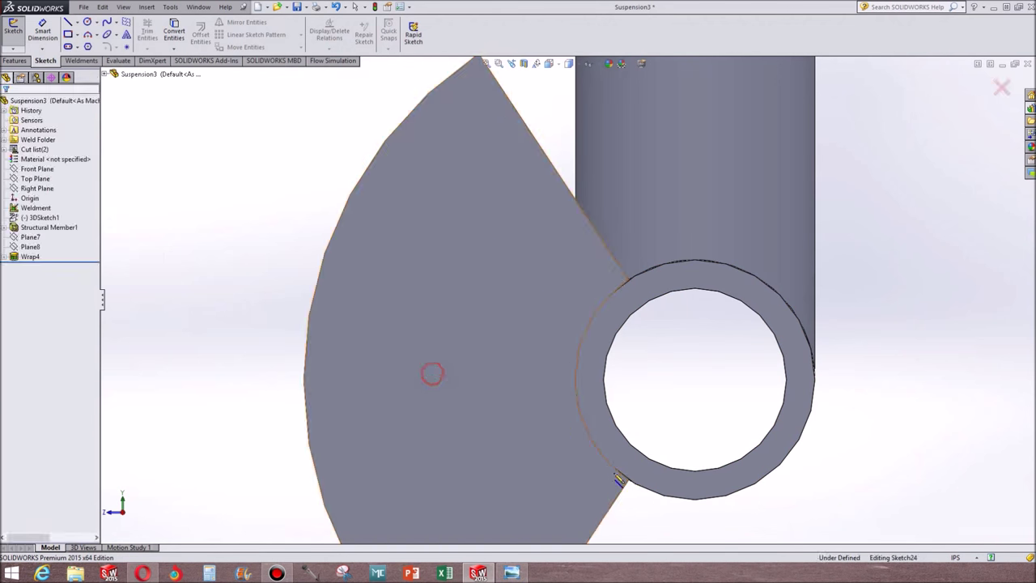
click(629, 481)
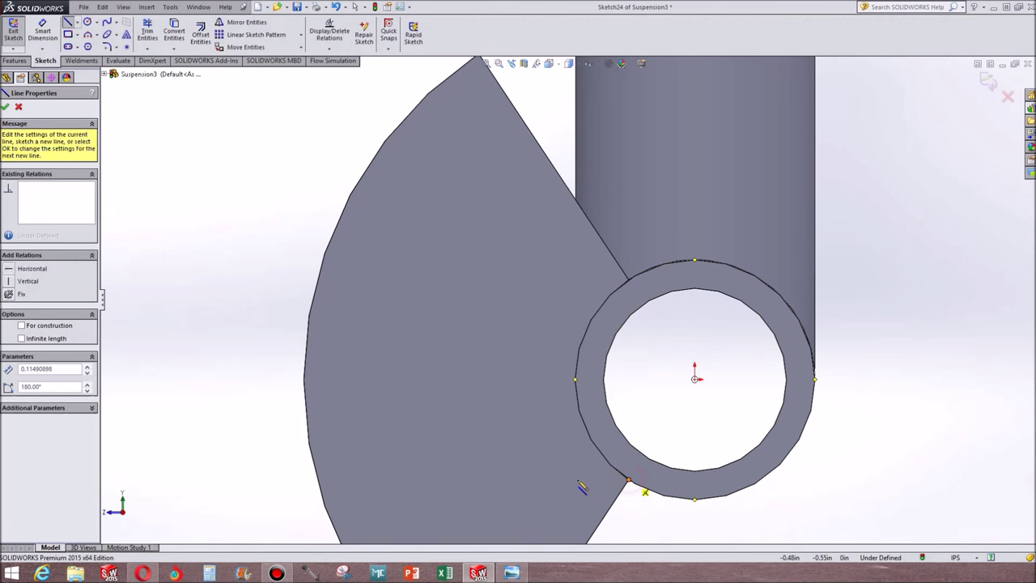
click(575, 480)
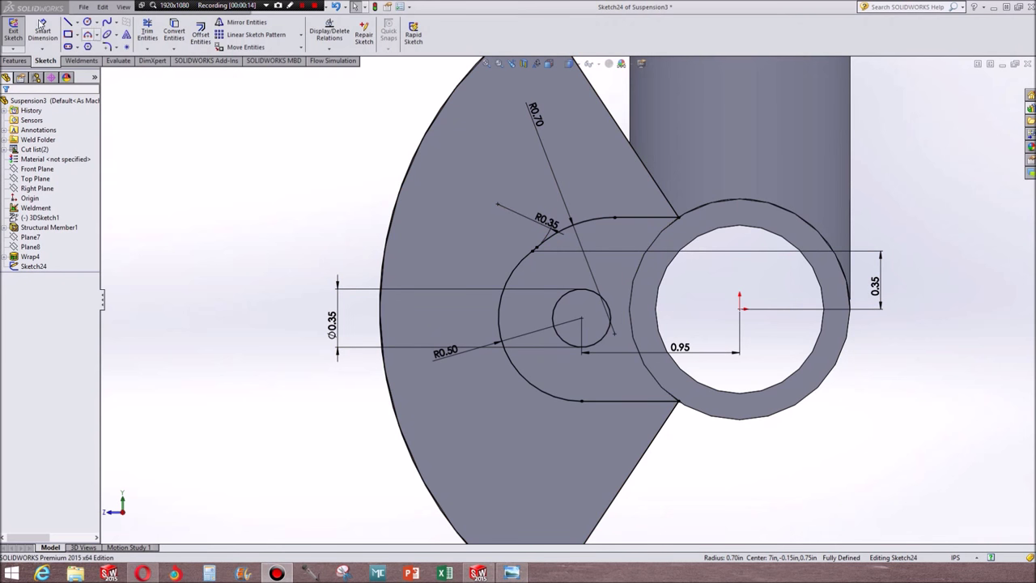
click(13, 37)
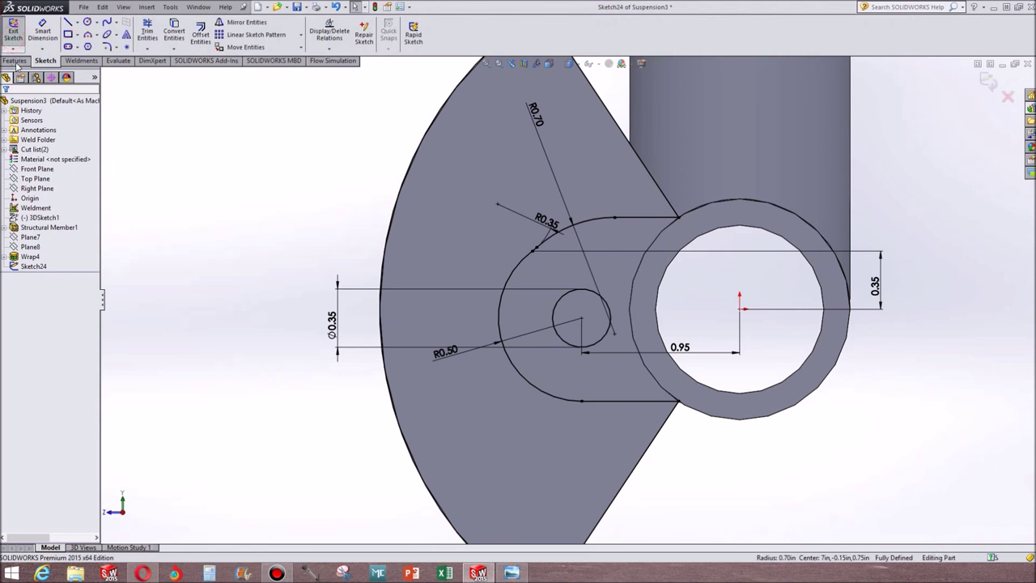
Begin an extruded cut from Sketch24, then cancel it and reopen the sketch for editing.
click(169, 44)
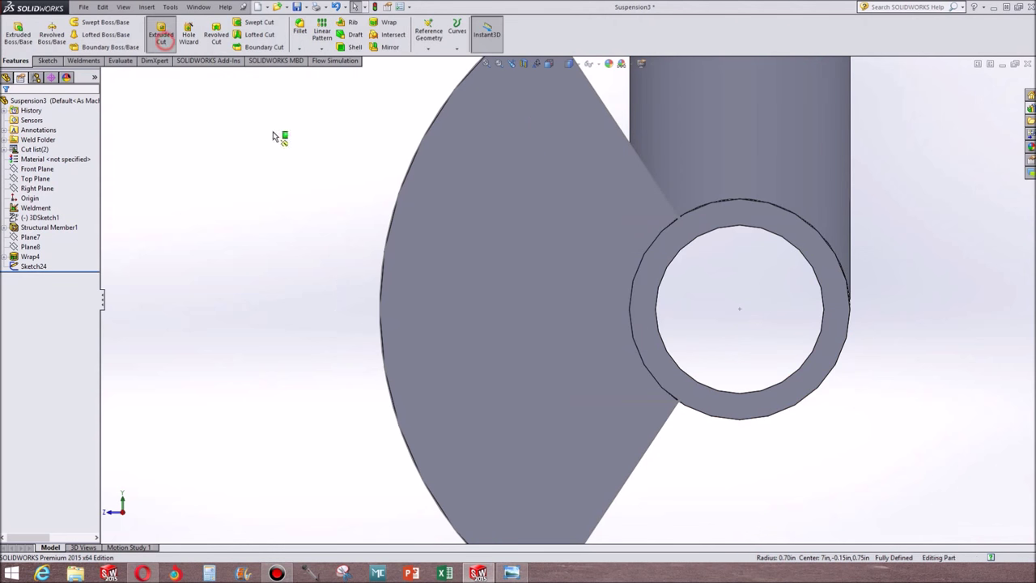
click(399, 191)
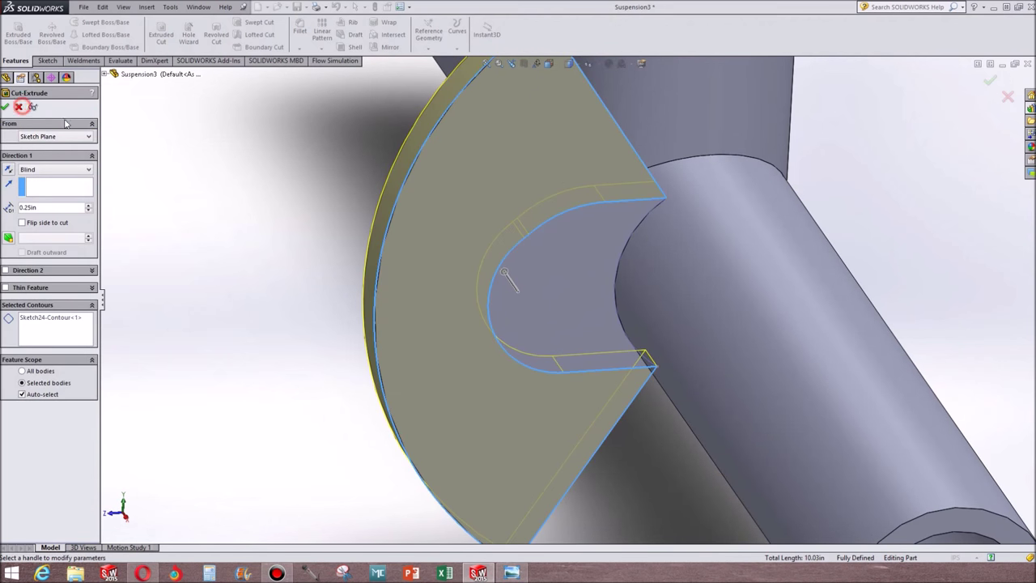
click(18, 107)
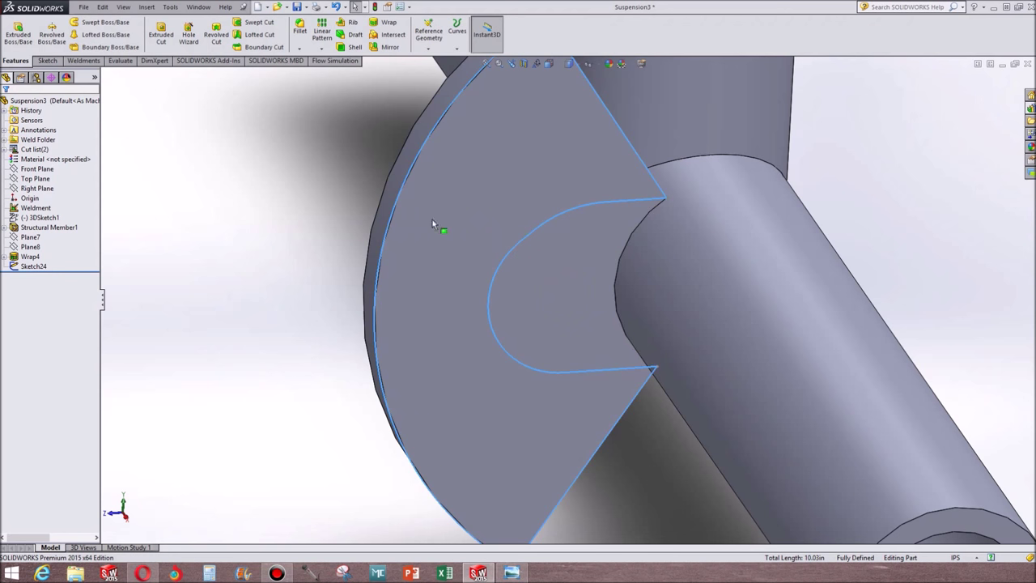
click(522, 243)
right_click(521, 242)
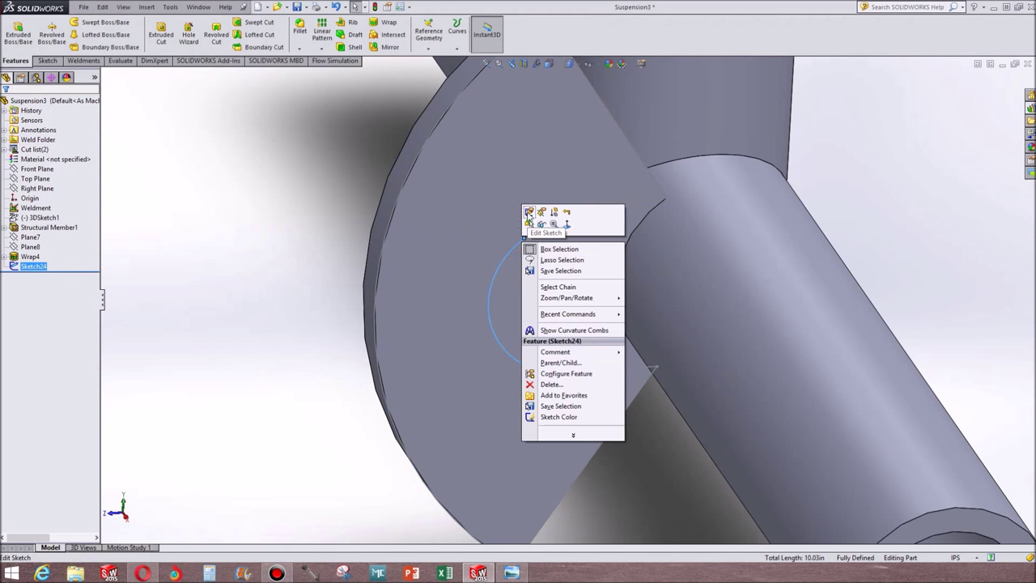
click(528, 214)
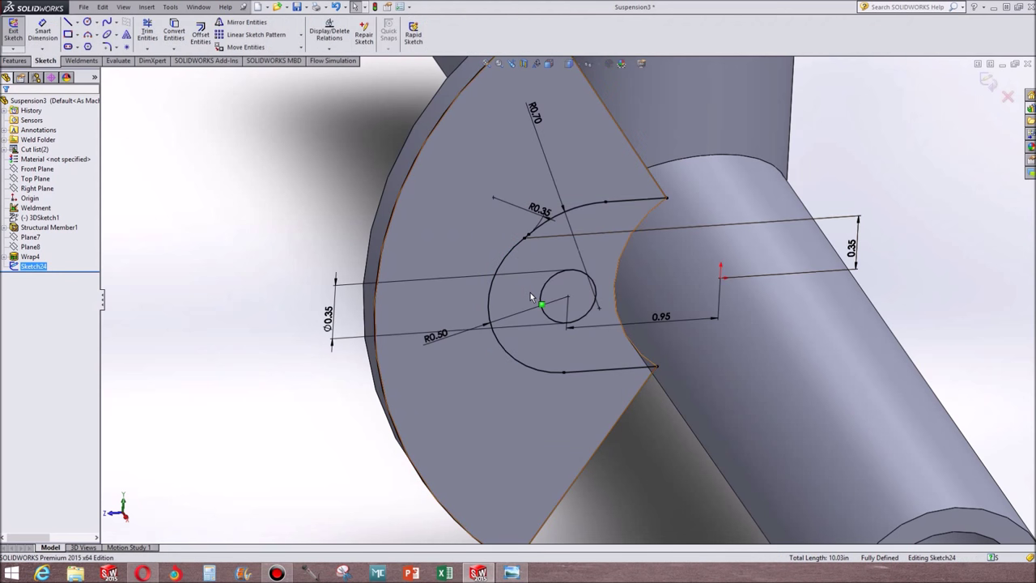
Cut the fan-shaped body 0.25 in blind into a single holed tab and inspect it.
click(16, 60)
click(161, 32)
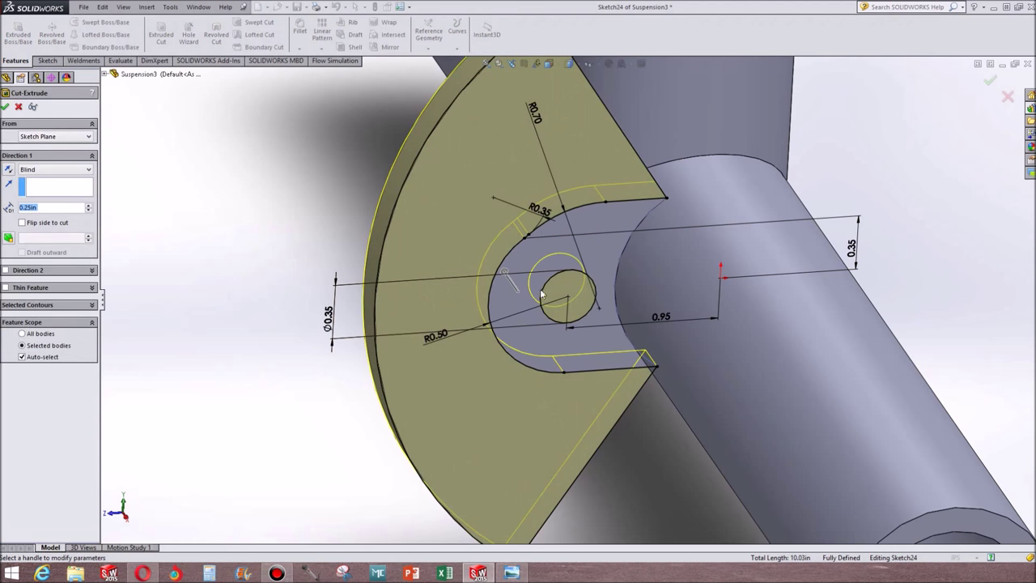
click(6, 108)
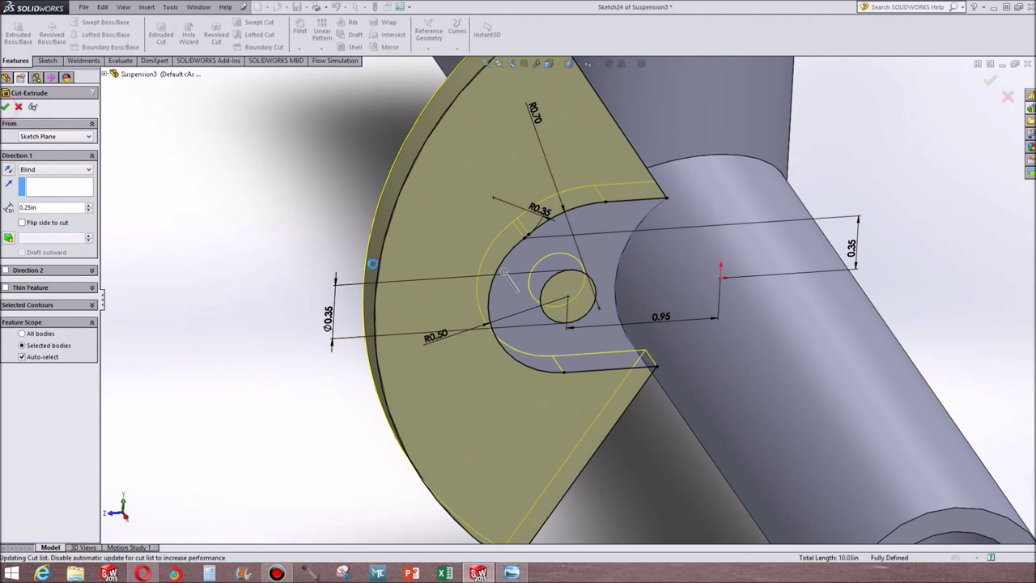
click(406, 148)
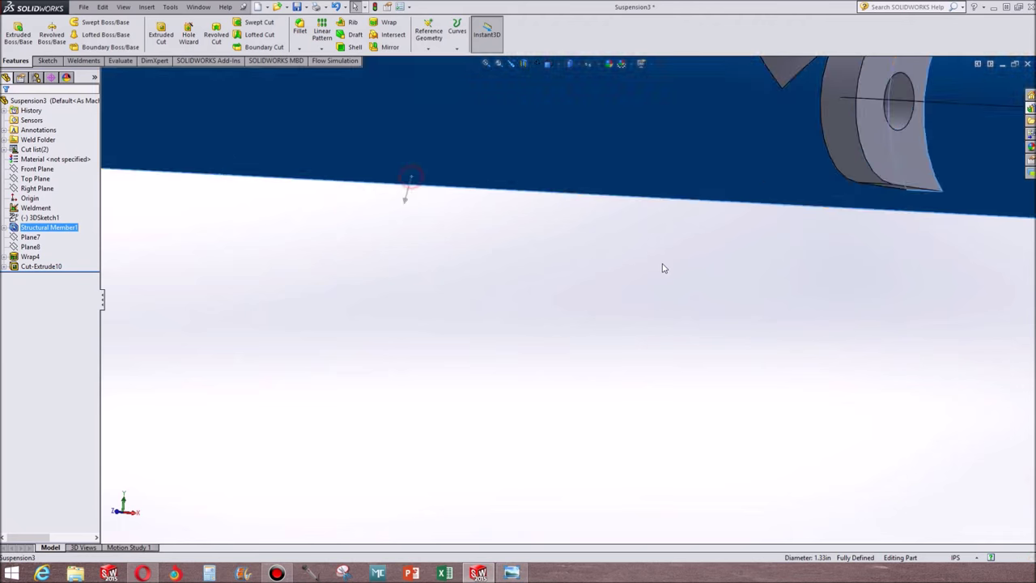
middle_drag(405, 190, 735, 195)
scroll(697, 215, down, 2)
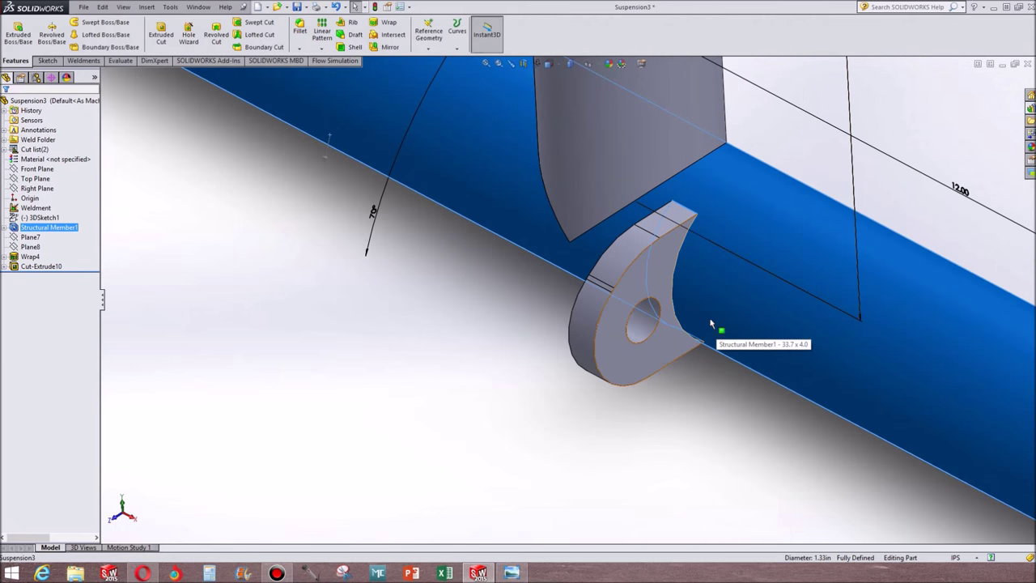
scroll(508, 232, up, 3)
click(281, 234)
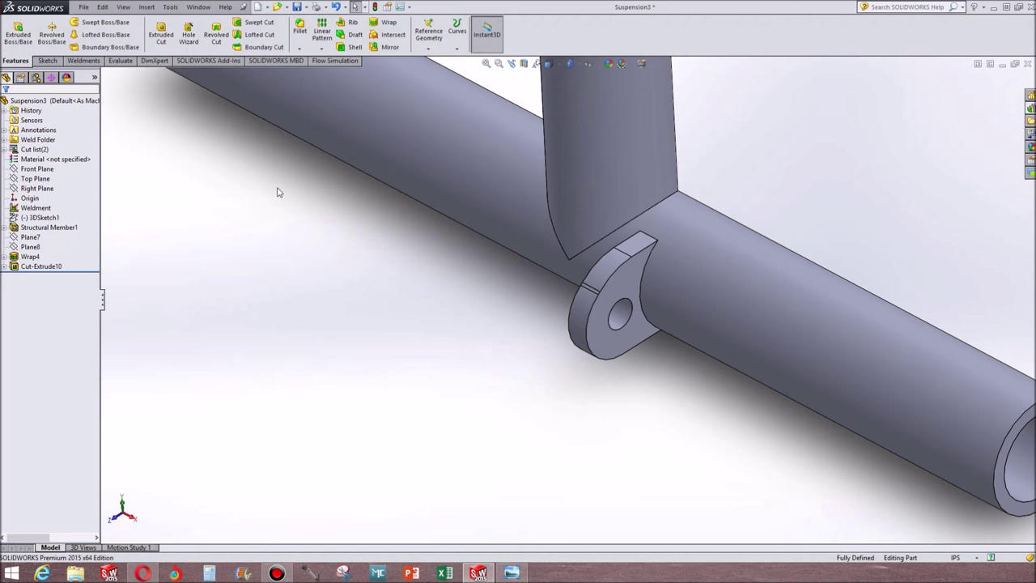
click(324, 42)
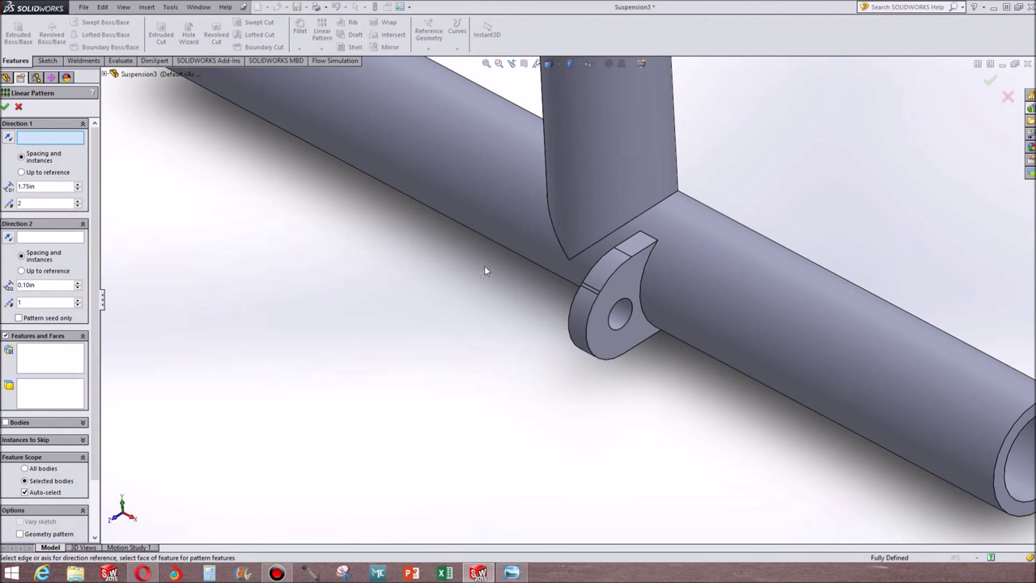
Pattern Wrap4 and Cut-Extrude10 into 2 instances spaced 1.75 in along the tab edge.
click(653, 238)
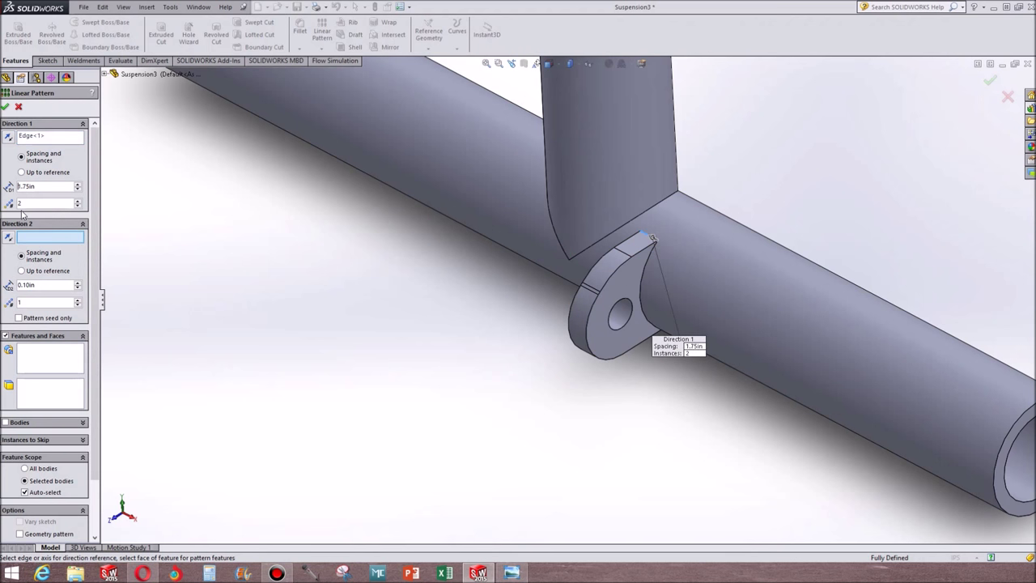
click(46, 359)
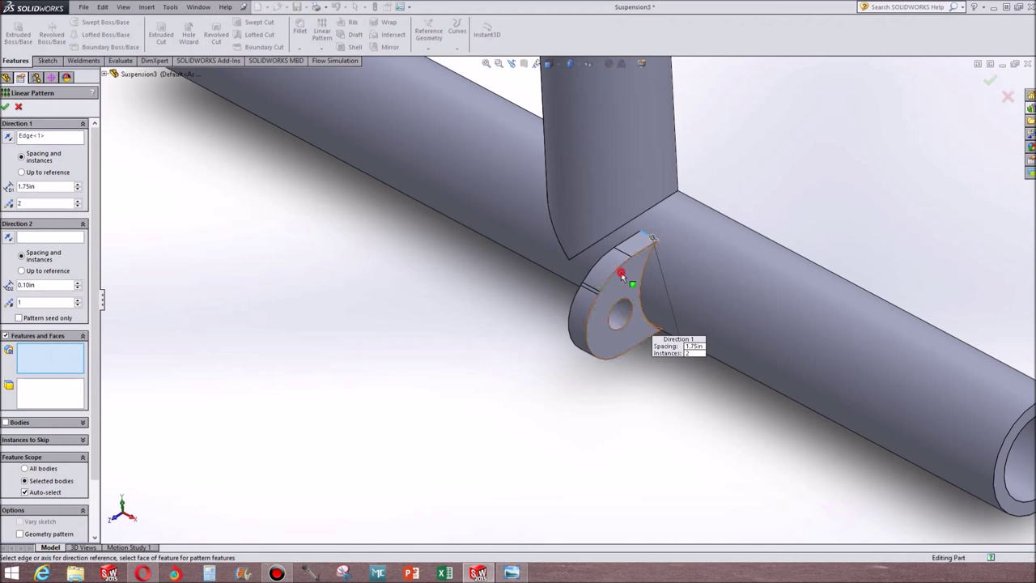
click(609, 281)
click(658, 261)
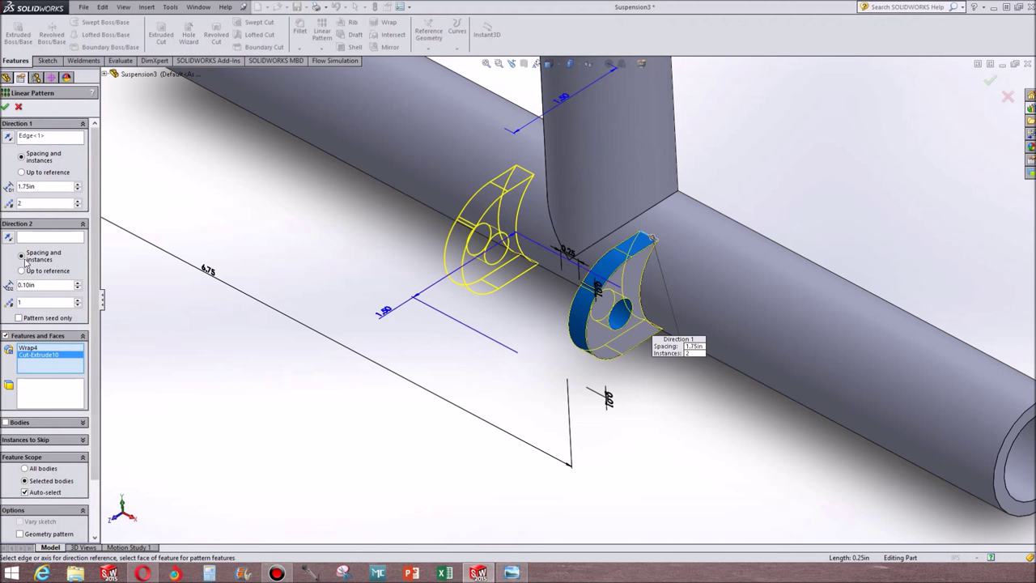
middle_drag(473, 349, 500, 323)
scroll(523, 220, down, 3)
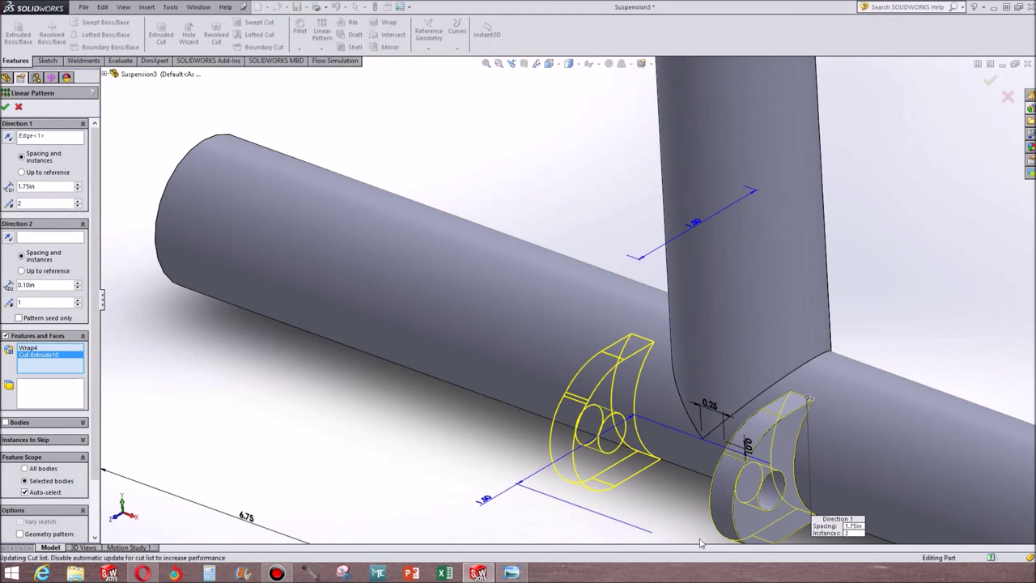
click(5, 106)
scroll(739, 491, up, 2)
scroll(792, 398, down, 4)
click(792, 398)
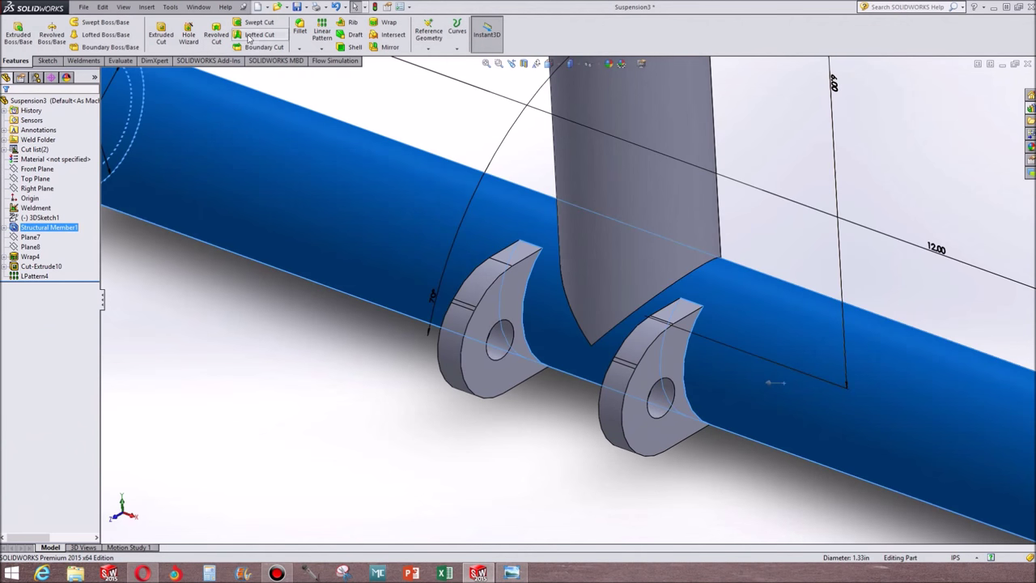
Fillet the tab-to-tube edges with a 0.10 in radius and inspect the result.
click(300, 42)
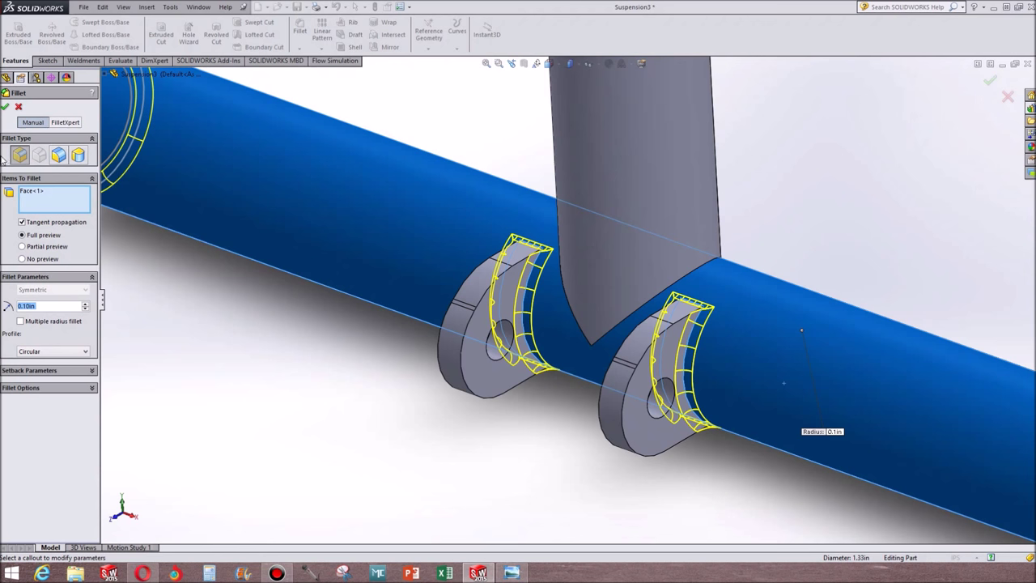
key(Return)
middle_drag(523, 467, 519, 489)
scroll(571, 372, up, 1)
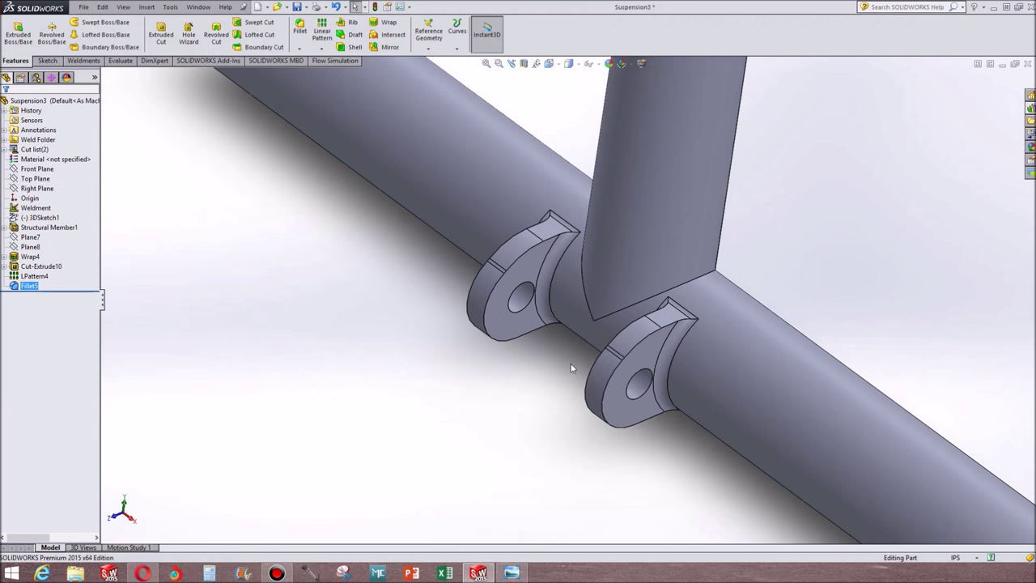
scroll(570, 368, down, 1)
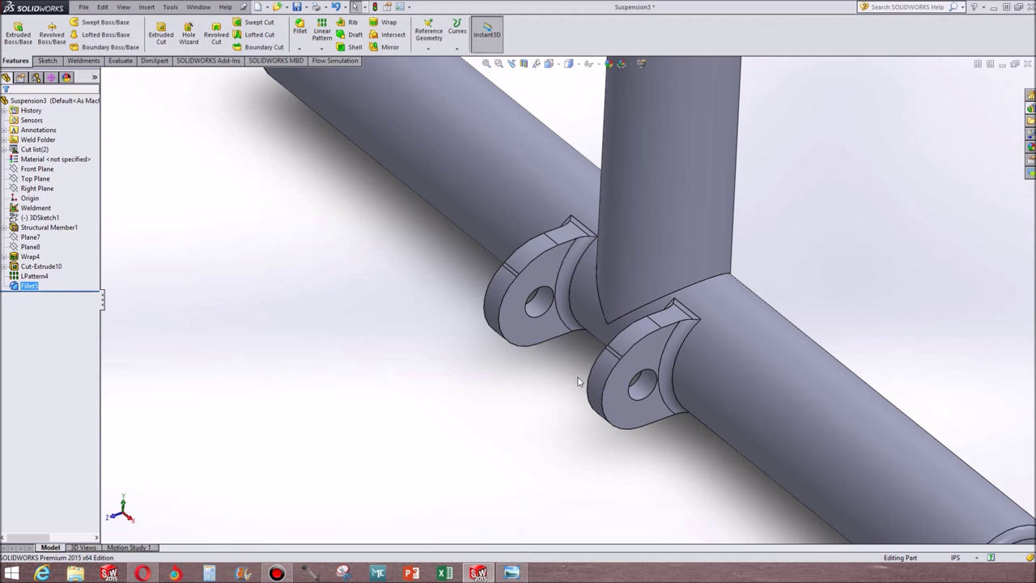
scroll(683, 289, down, 2)
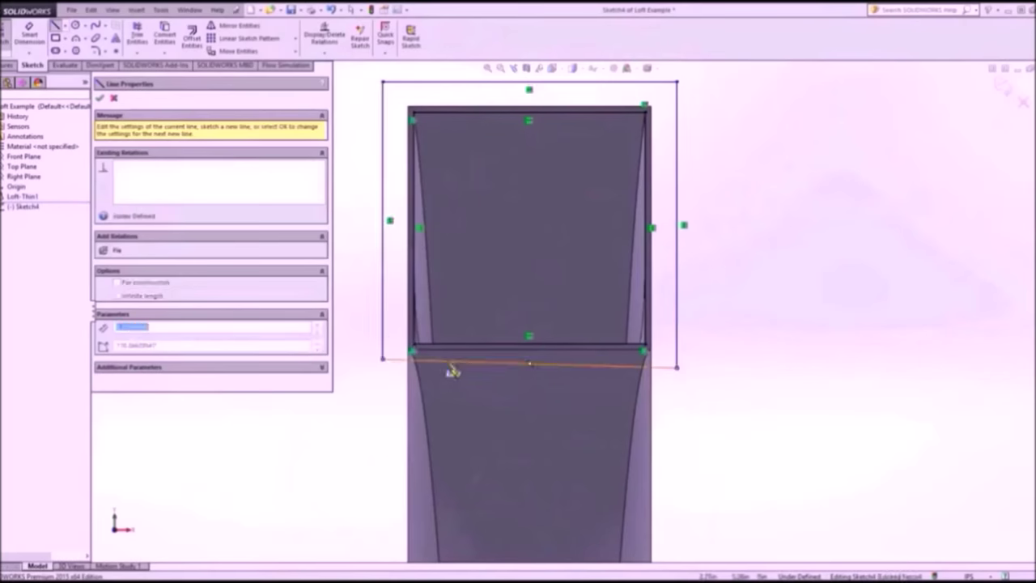
click(625, 363)
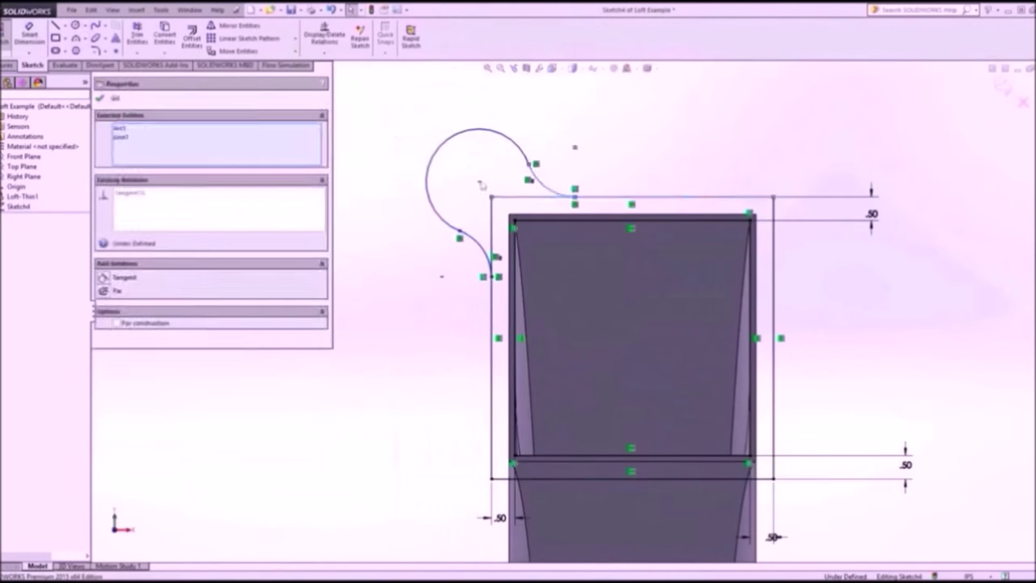